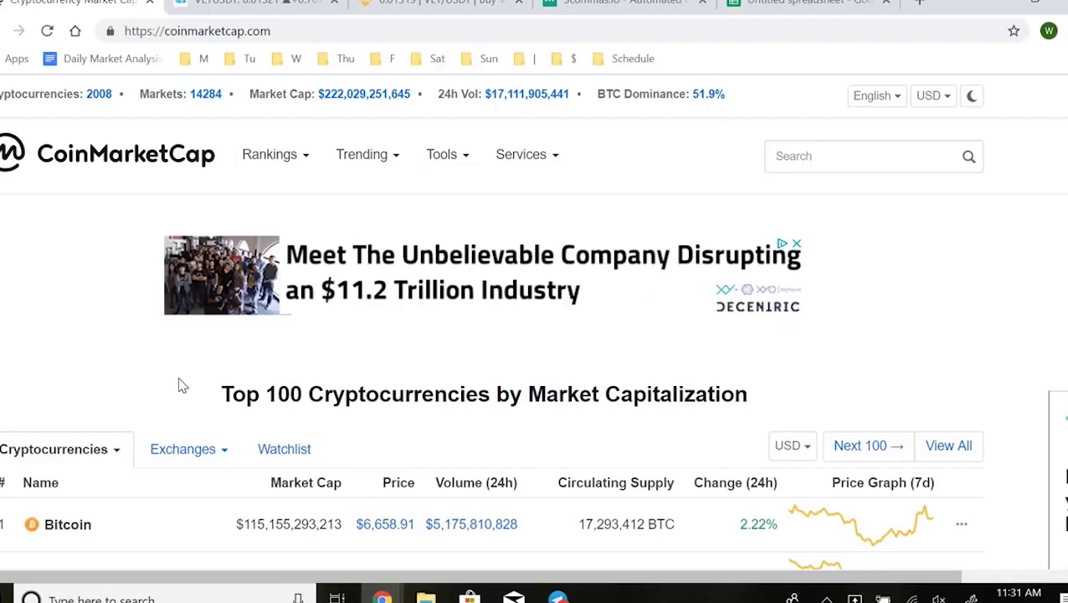
Examine the top 100 cryptocurrencies list, comparing market cap, price and 24-hour volume of the leading coins
scroll(177, 388, "down", 1)
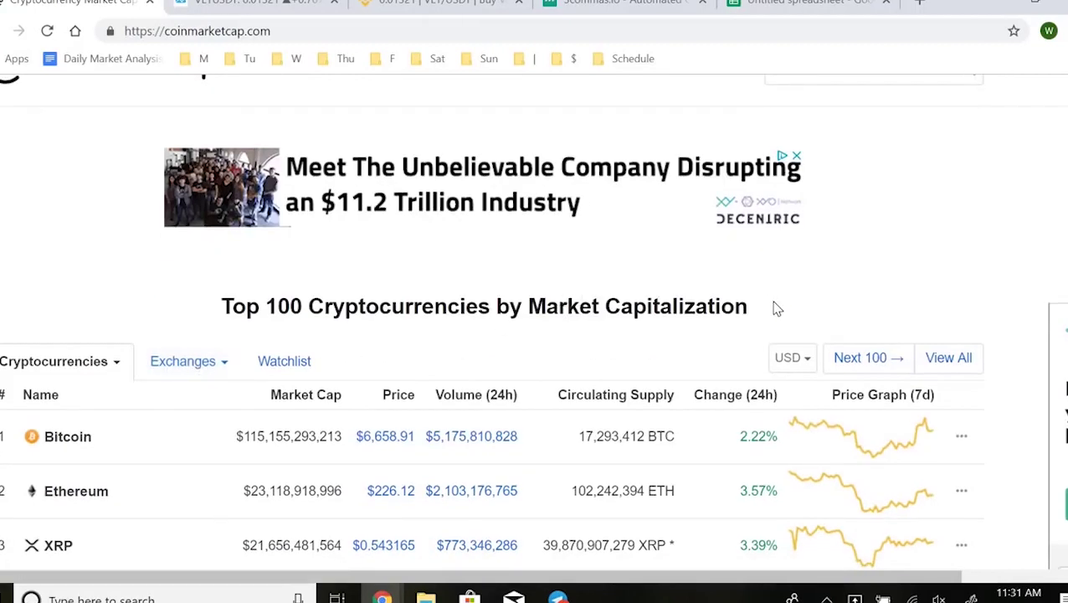
scroll(774, 304, "down", 1)
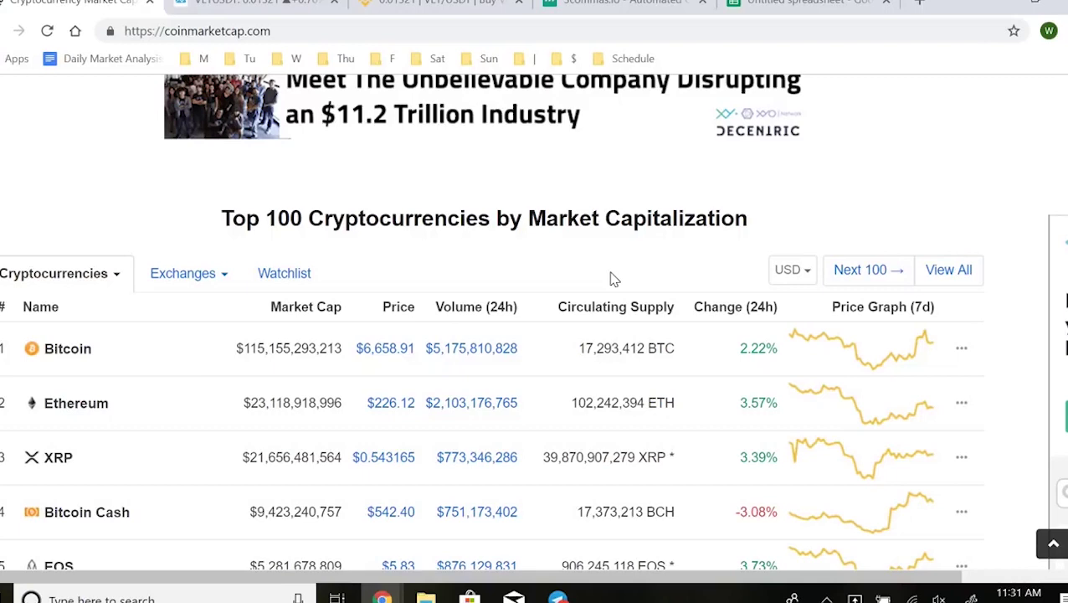
scroll(556, 298, "down", 2)
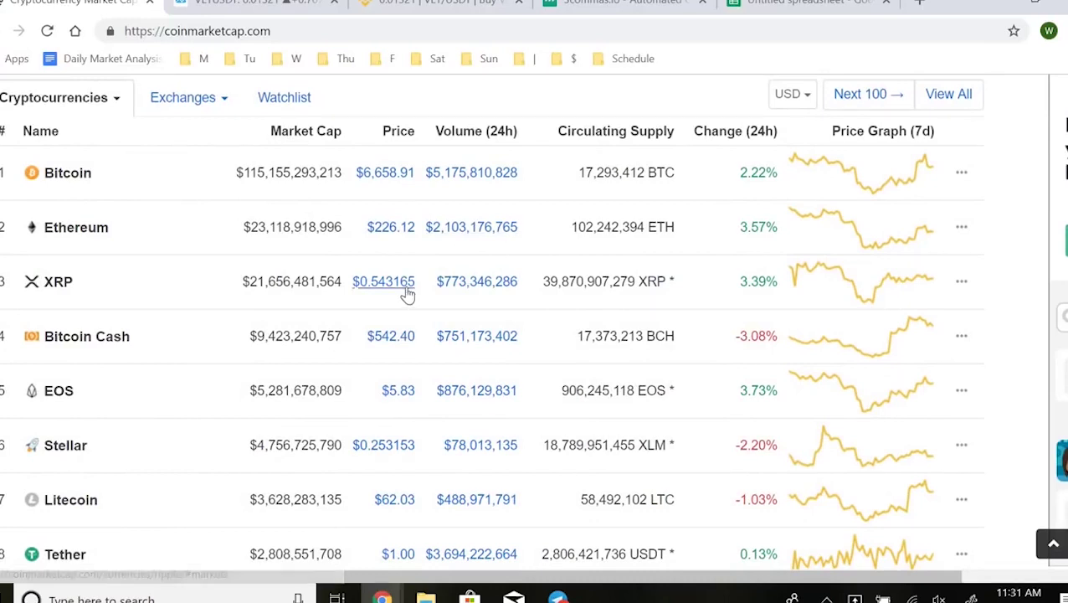
scroll(452, 354, "down", 1)
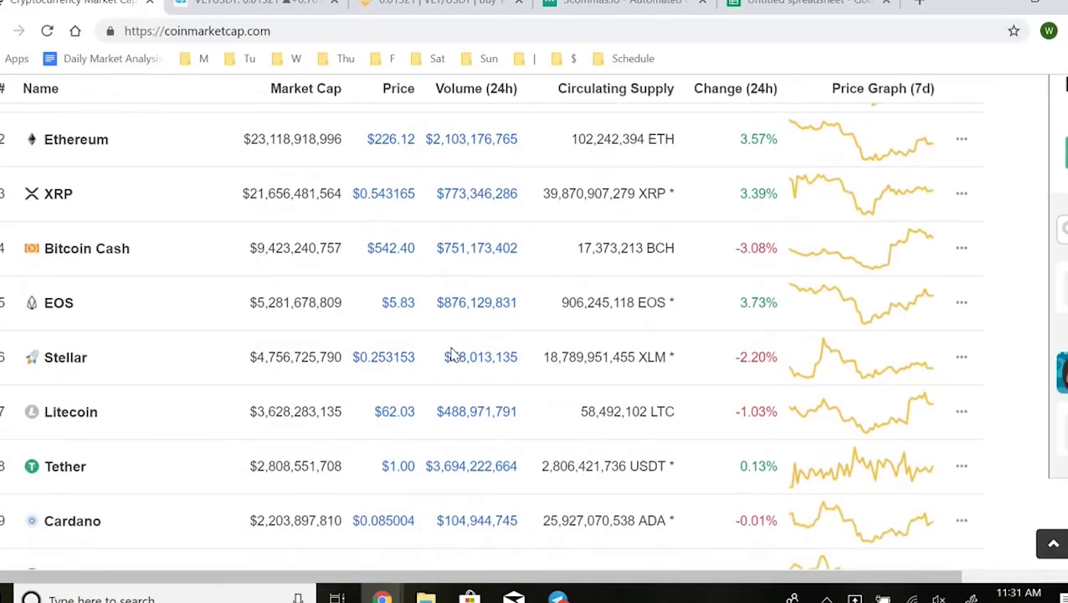
scroll(452, 354, "up", 3)
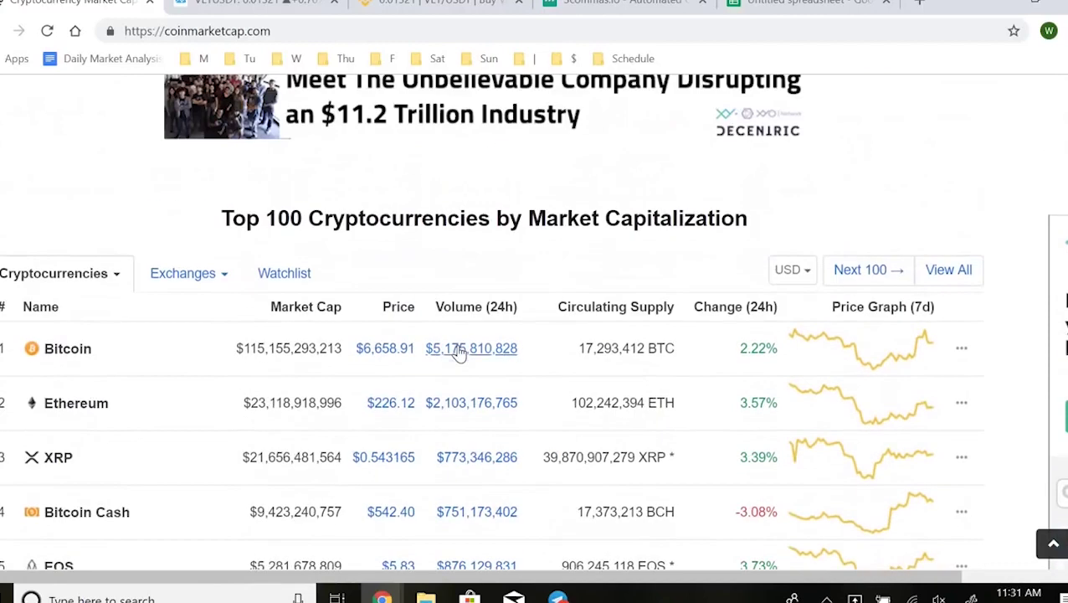
scroll(469, 352, "up", 1)
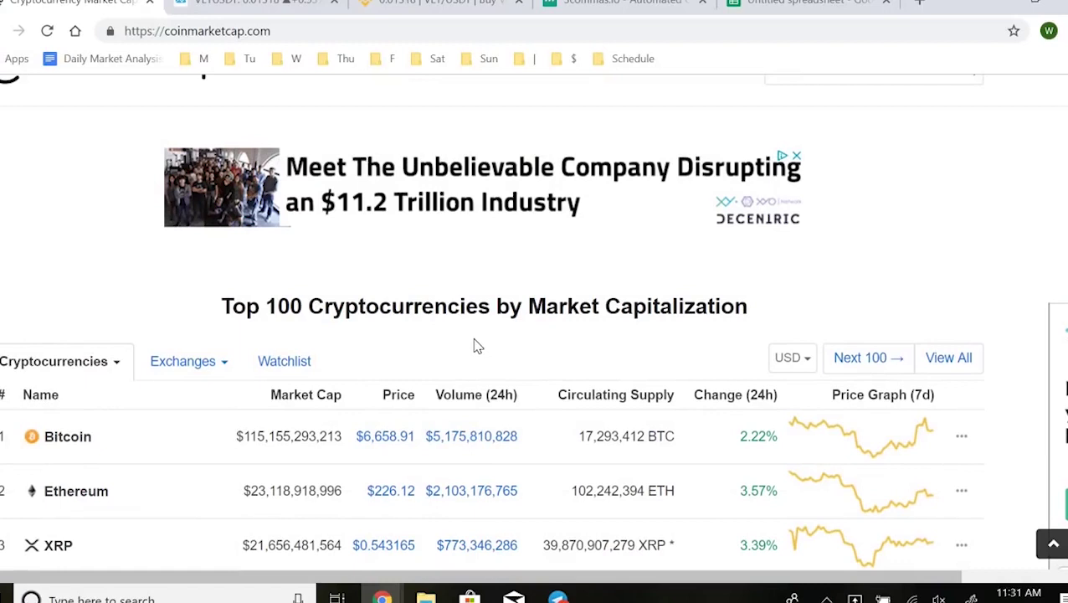
scroll(476, 344, "down", 2)
scroll(475, 344, "down", 1)
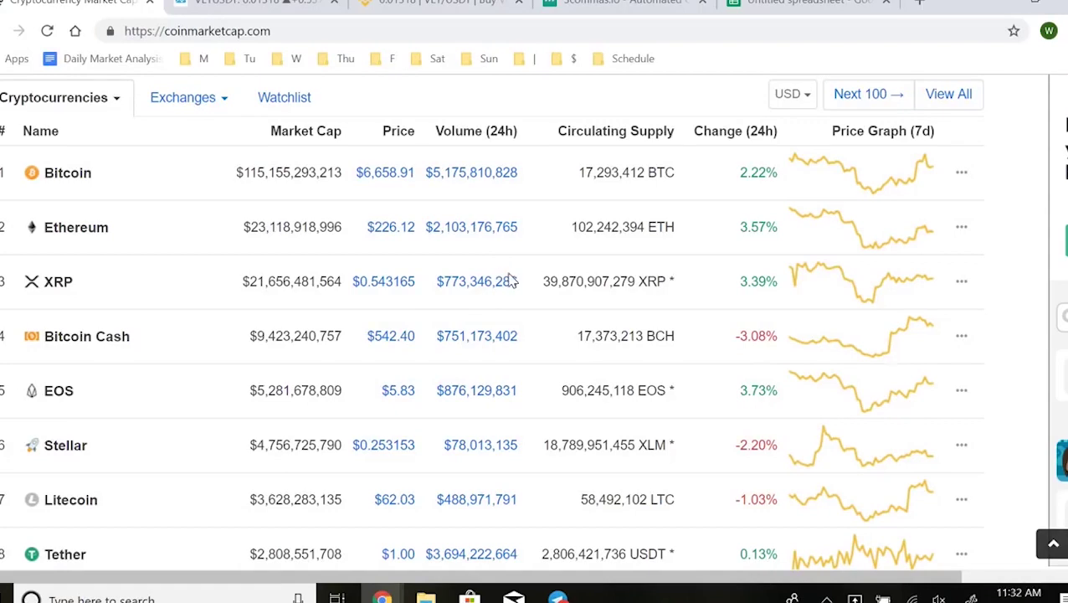
scroll(494, 246, "up", 3)
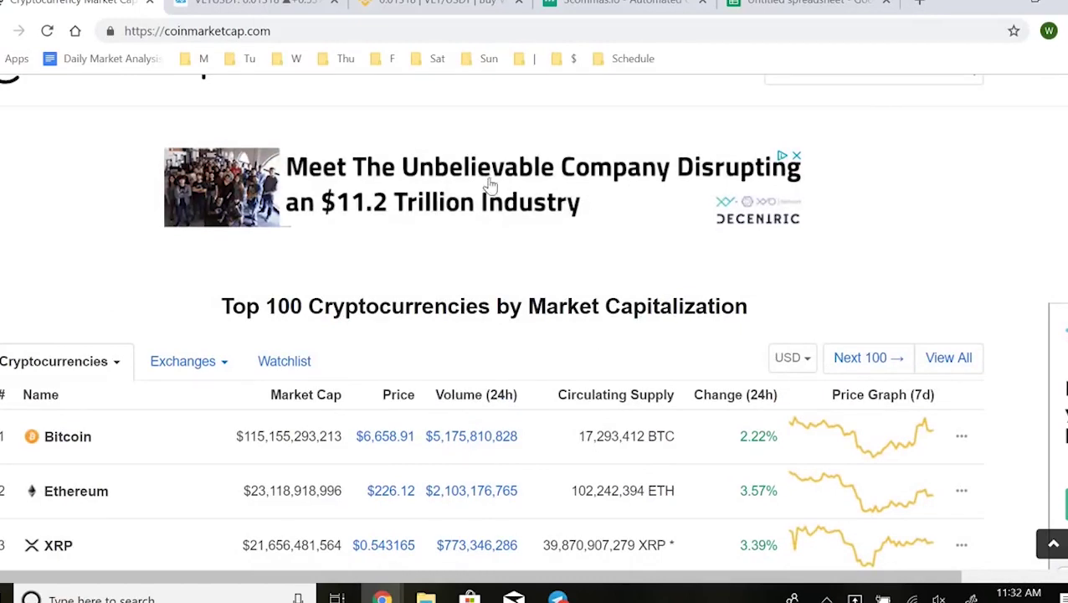
scroll(789, 102, "up", 1)
left_click(923, 5)
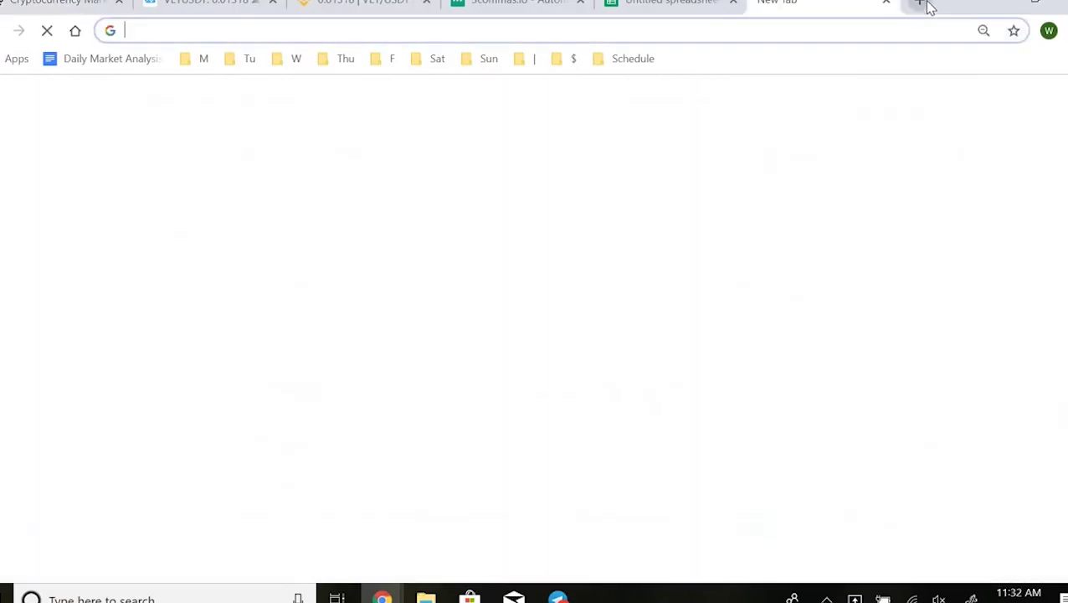
type("live")
key("Return")
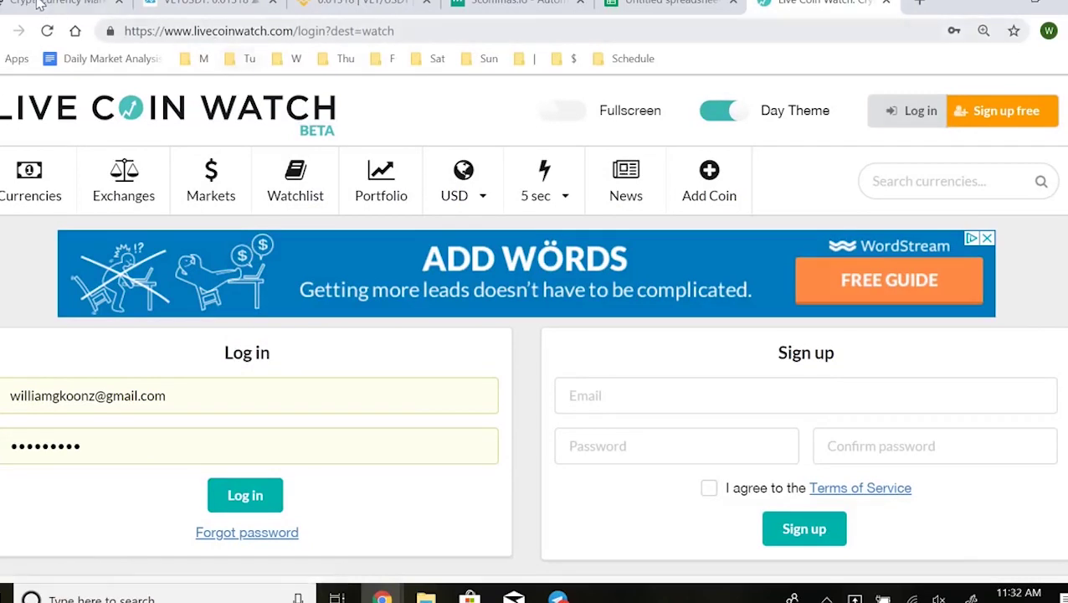
left_click(58, 3)
scroll(429, 400, "down", 3)
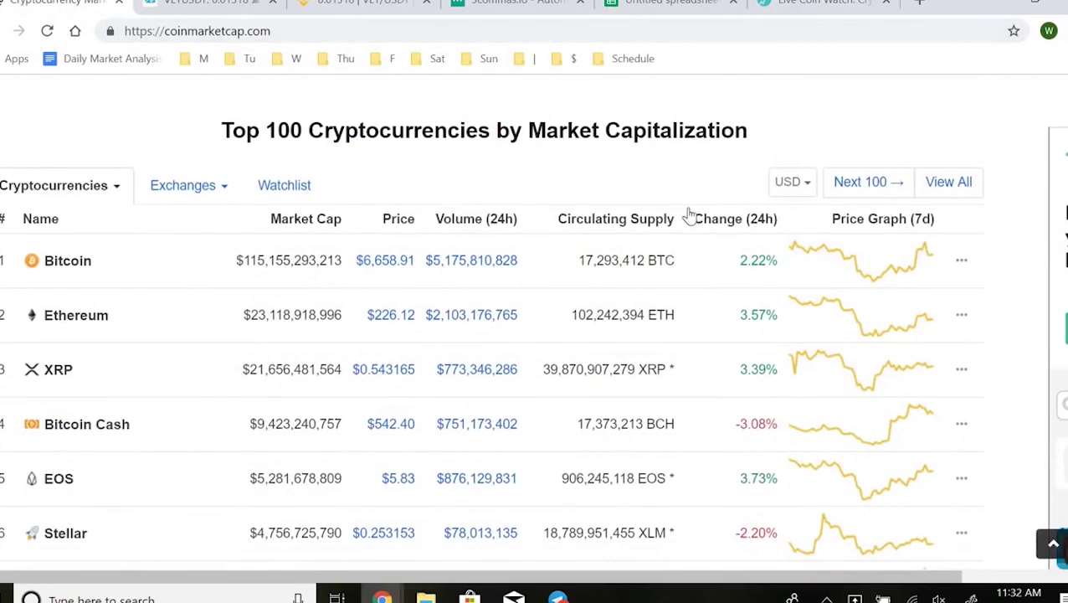
left_click(885, 4)
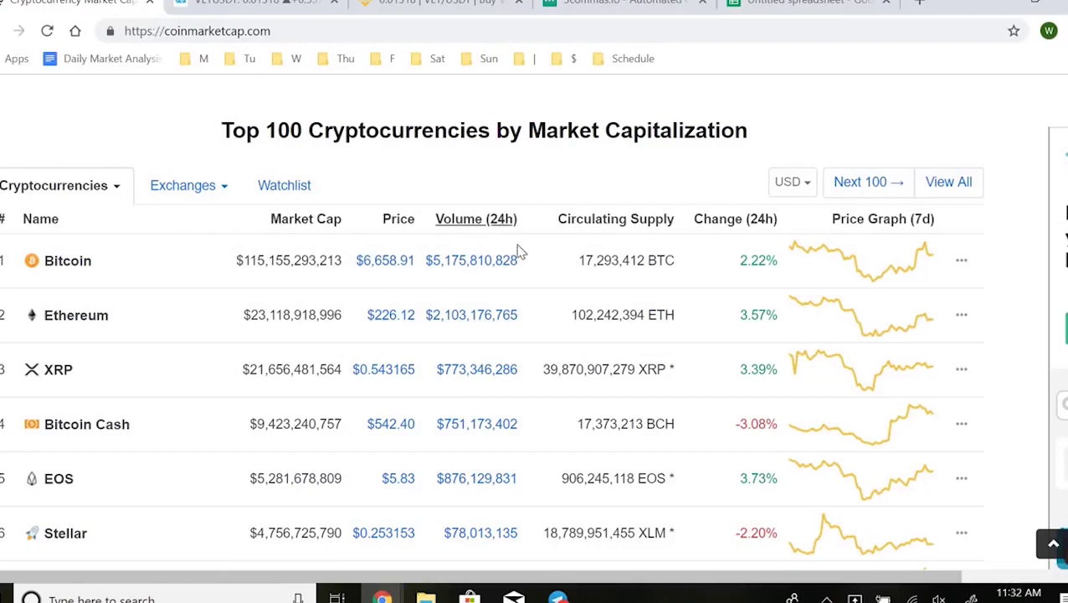
Sort the top 100 cryptocurrencies by 24-hour volume, highest first, and review the most traded coins
left_click(499, 227)
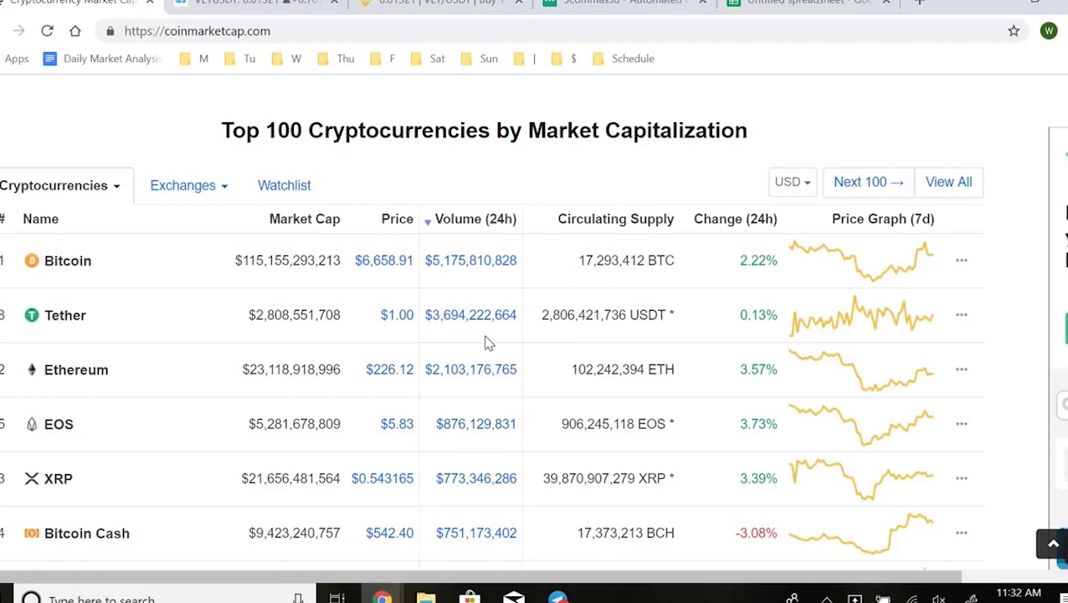
scroll(535, 331, "down", 1)
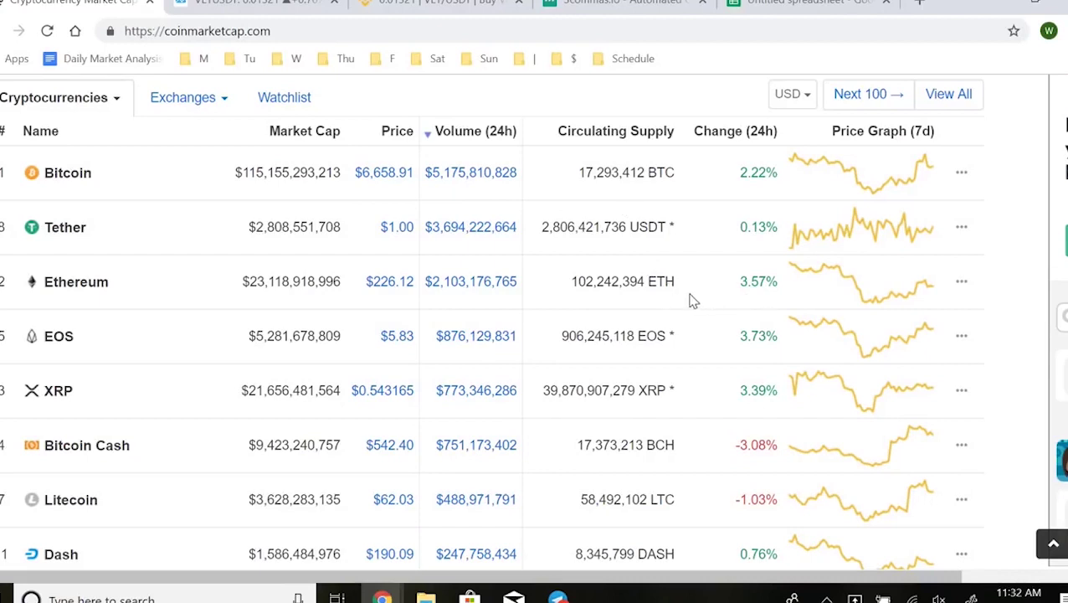
scroll(559, 299, "down", 1)
scroll(613, 305, "up", 2)
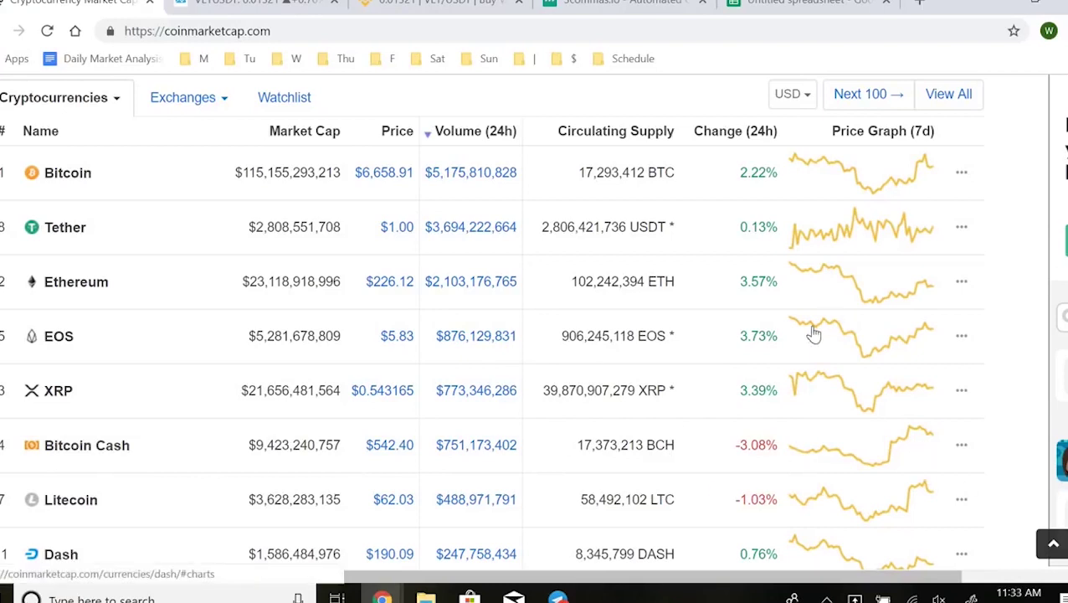
scroll(816, 343, "down", 2)
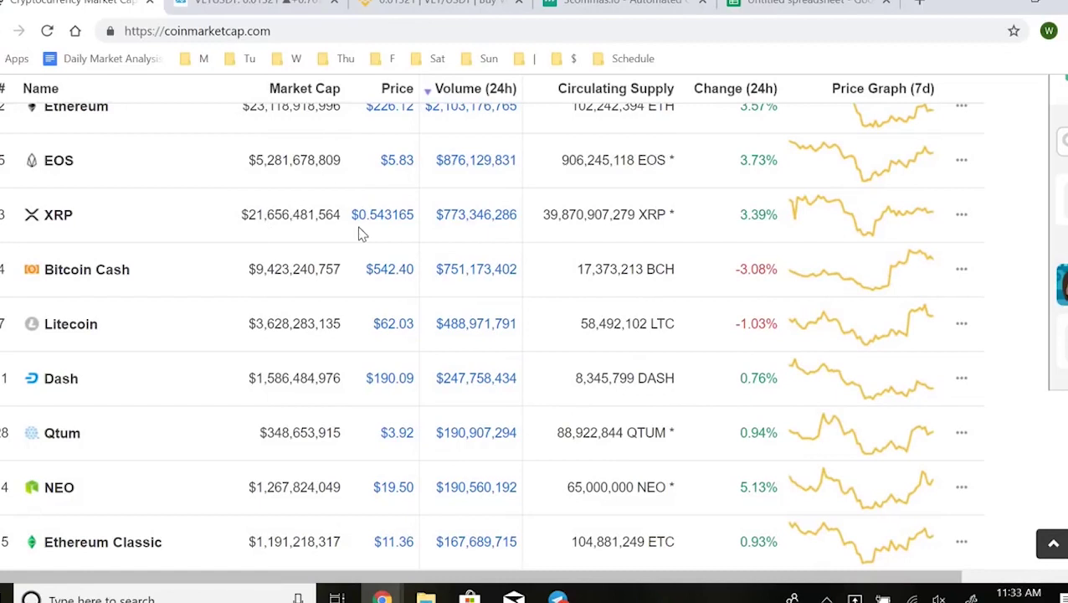
scroll(357, 226, "up", 2)
Switch to the TradingView VETUSDT 5-minute chart and examine the recent price swings against the moving averages, MACD and RSI
key("ctrl+Tab")
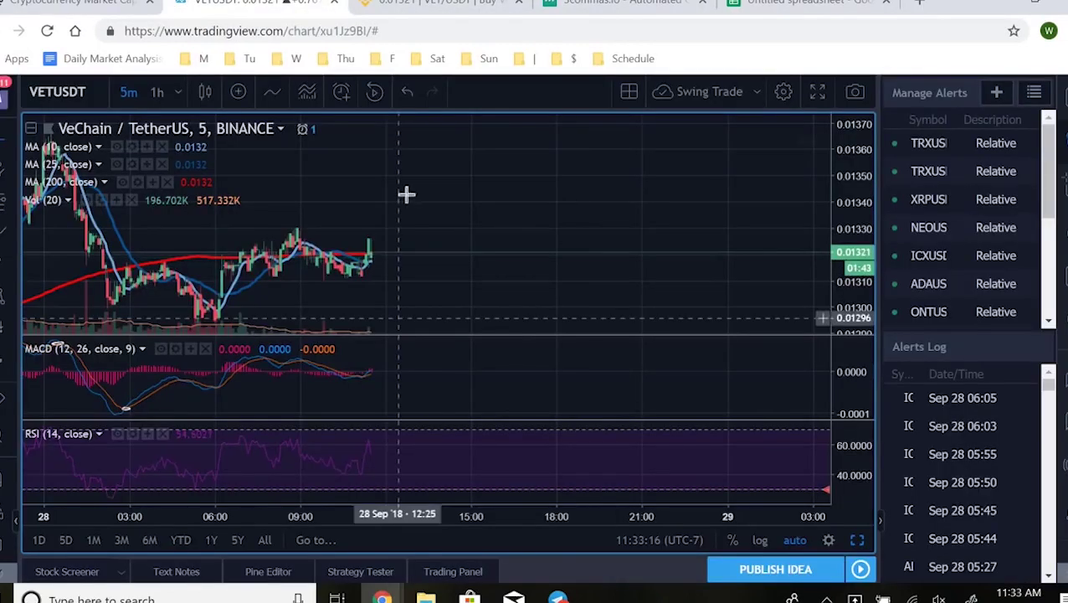
scroll(536, 213, "down", 3)
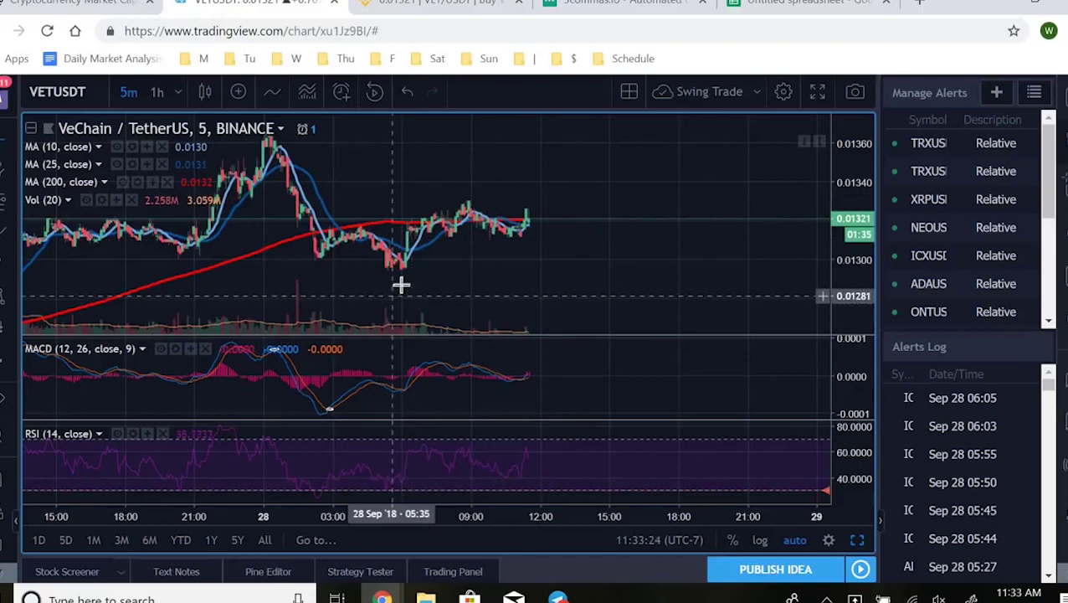
scroll(441, 285, "up", 2)
left_click_drag(378, 301, 483, 303)
scroll(548, 292, "left", 3)
scroll(586, 286, "up", 2)
scroll(578, 360, "left", 3)
mouse_move(369, 495)
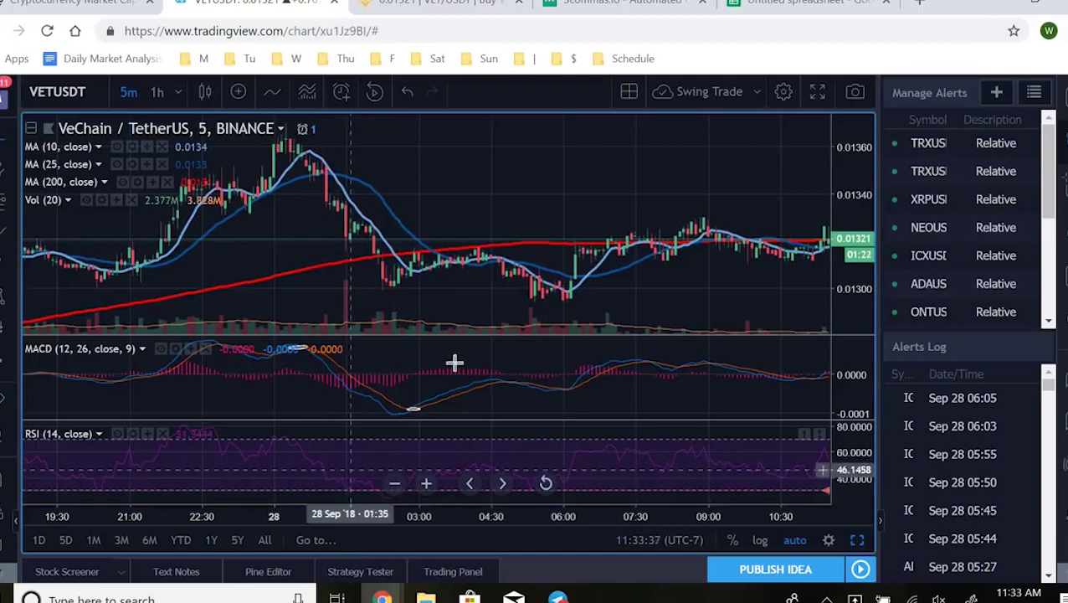
Dismiss the mail notifications covering the VETUSDT chart
mouse_move(824, 493)
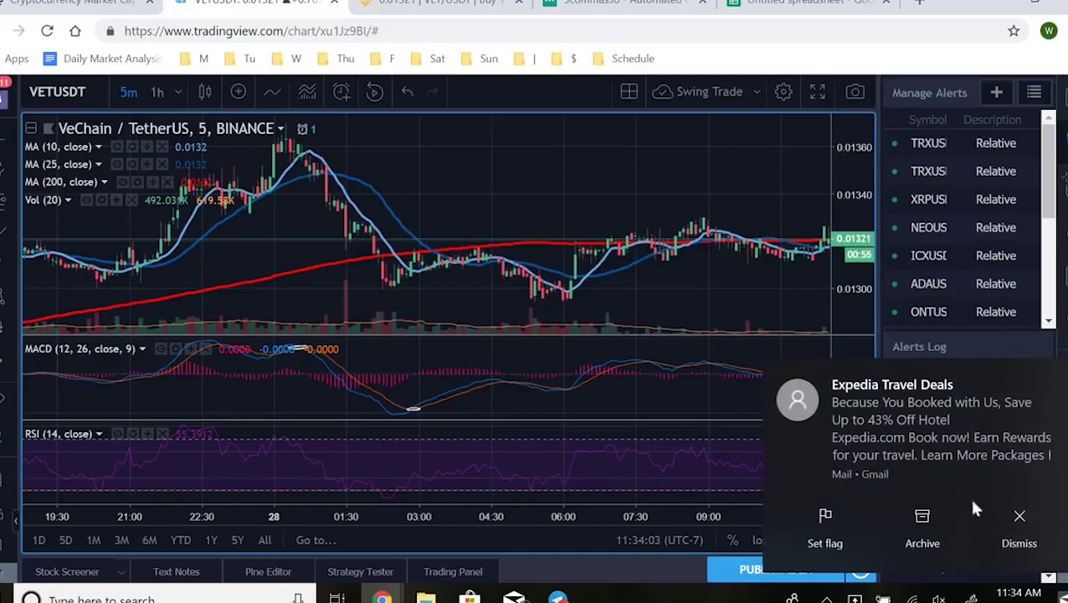
left_click(1035, 522)
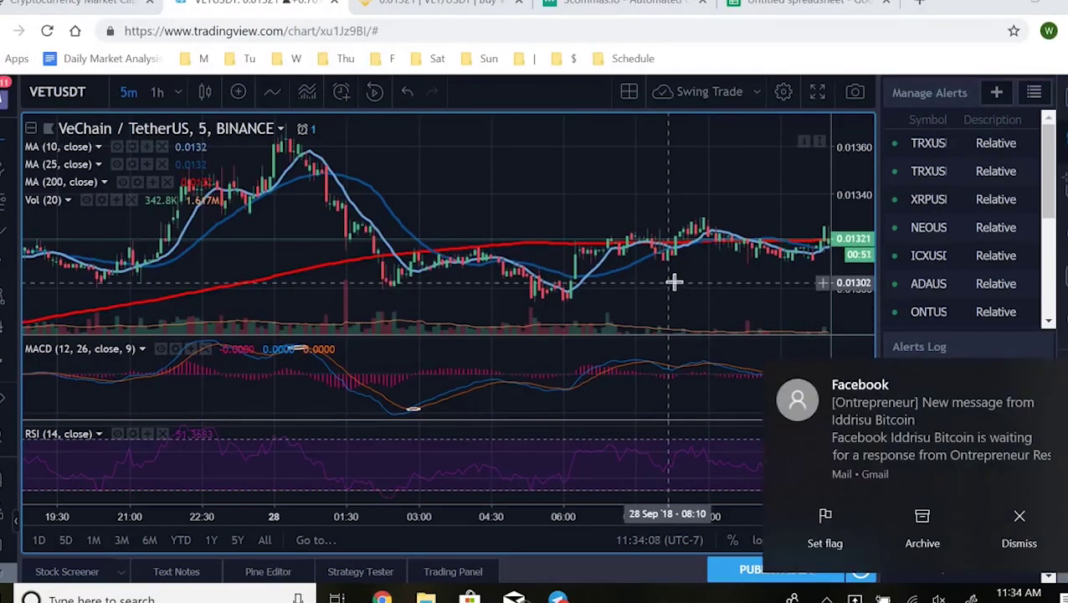
left_click(987, 528)
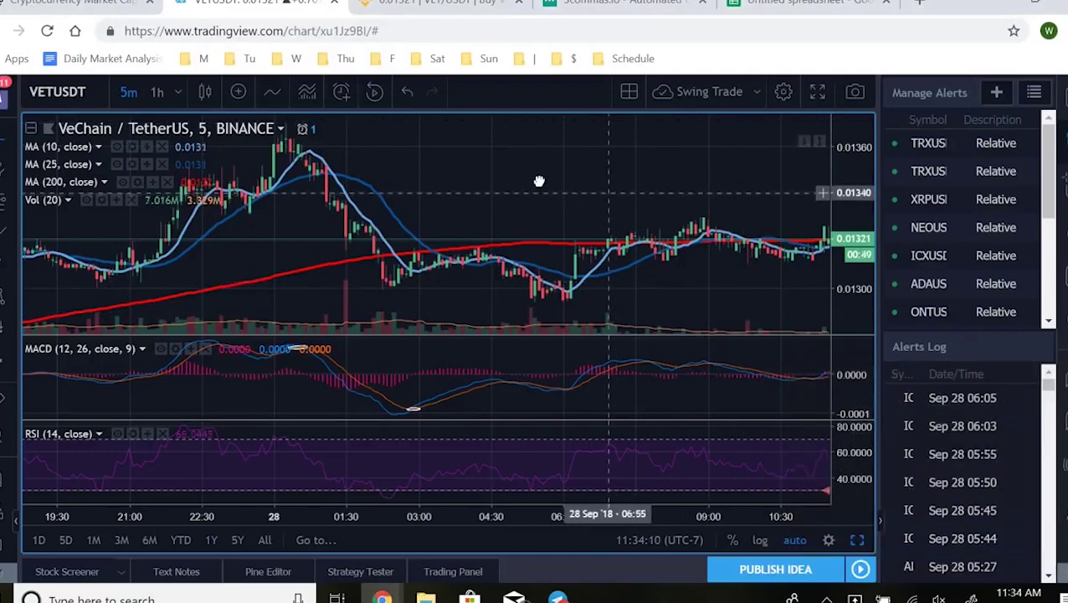
Examine the early 28 Sep dip on the VETUSDT chart, including the MACD crossover and the RSI low beneath it
scroll(544, 176, "right", 3)
scroll(548, 184, "down", 1)
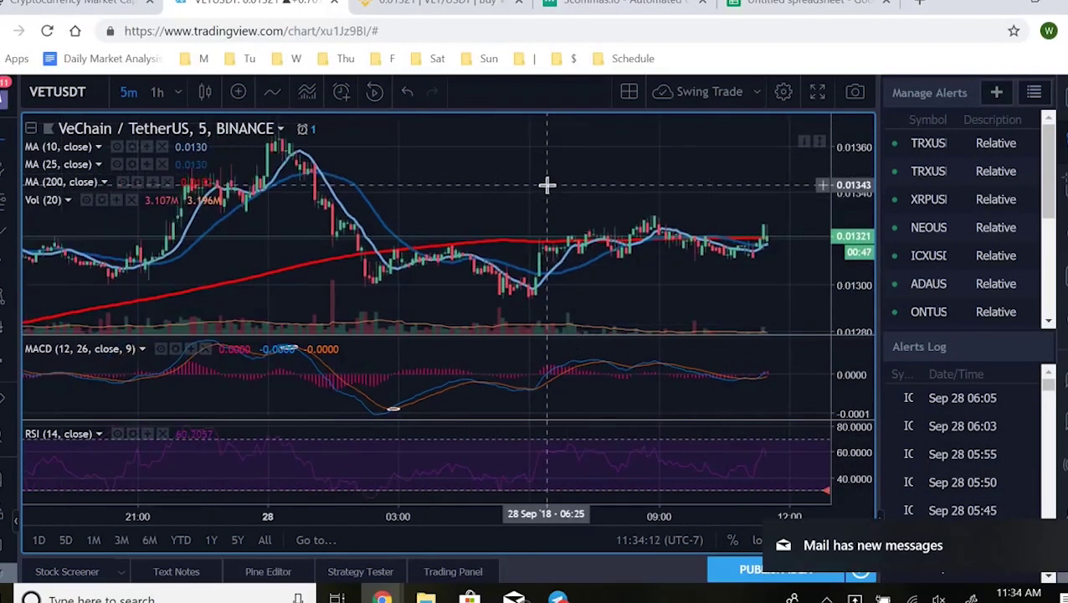
mouse_move(388, 496)
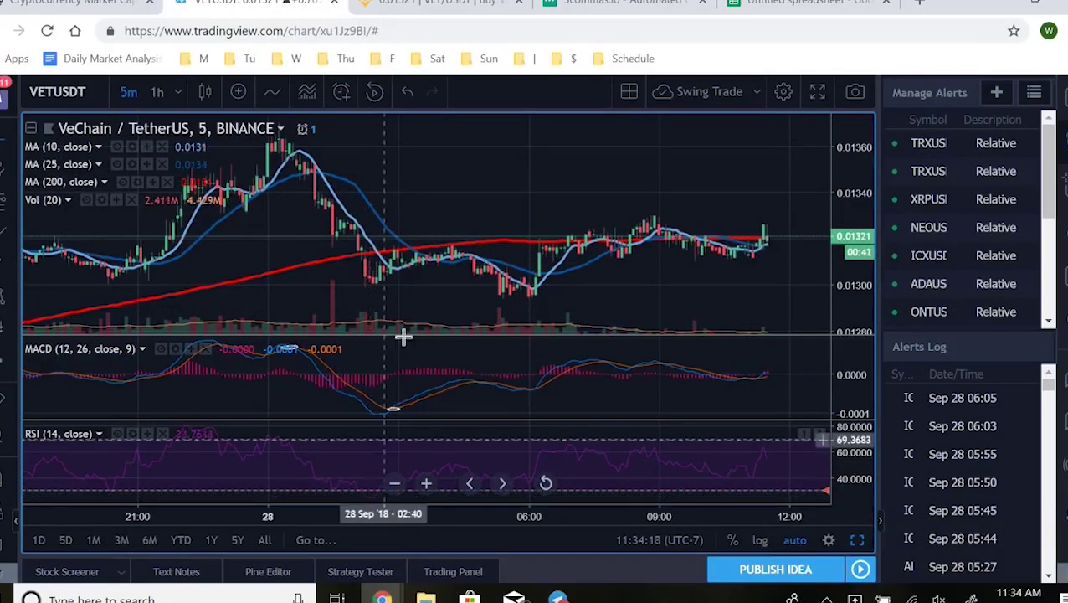
scroll(421, 279, "up", 5)
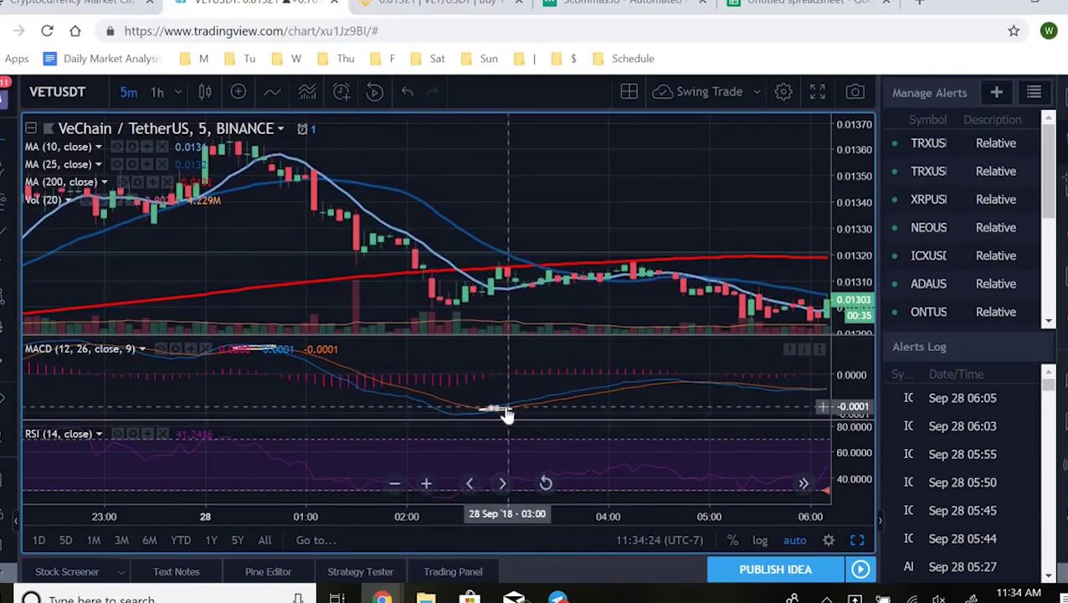
scroll(543, 322, "down", 4)
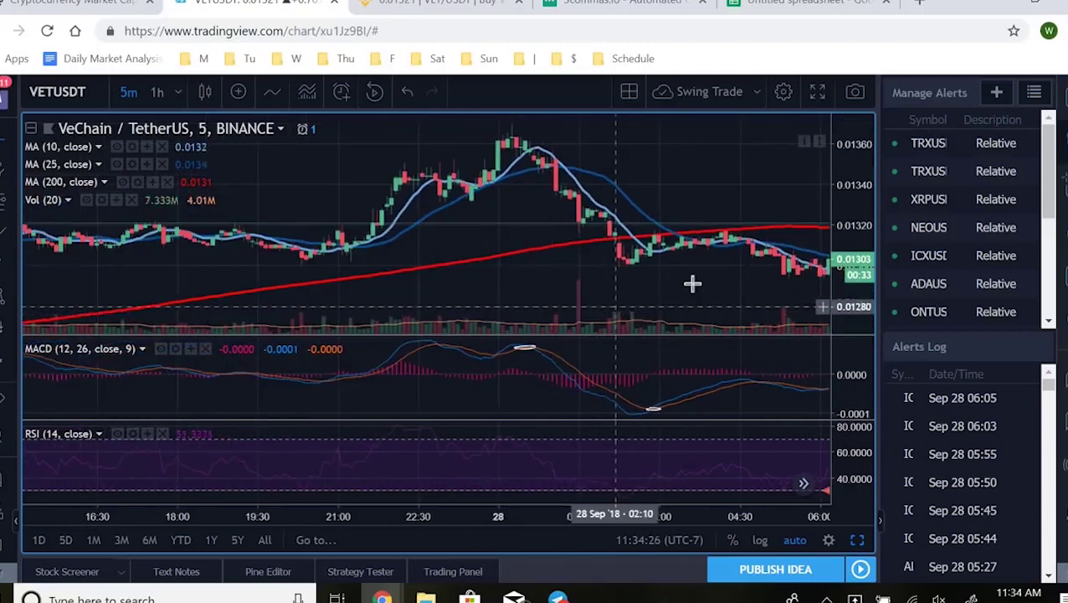
scroll(647, 276, "down", 3)
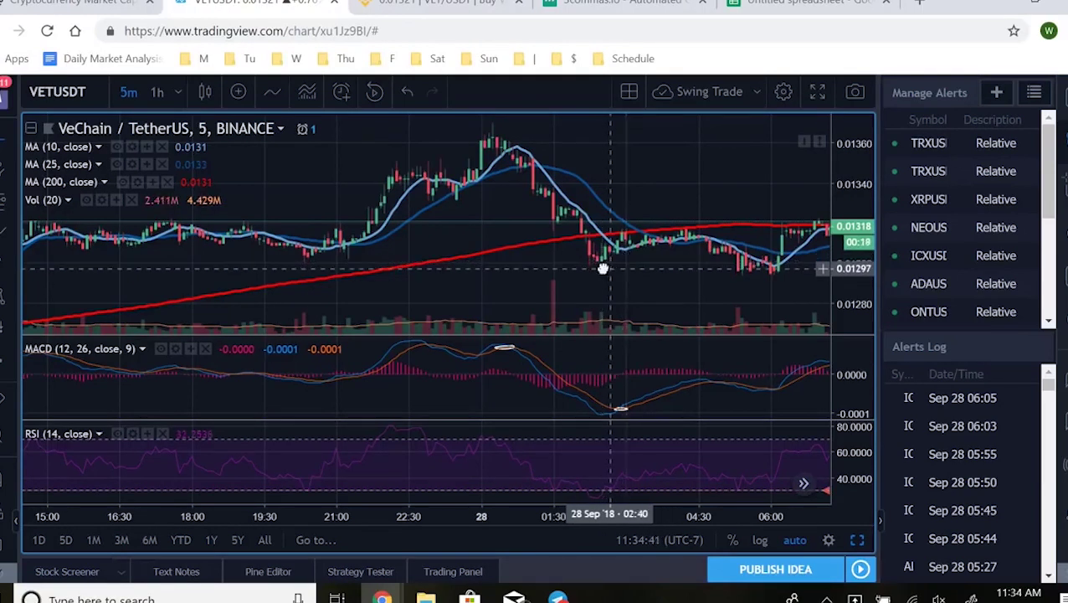
left_click_drag(604, 268, 596, 337)
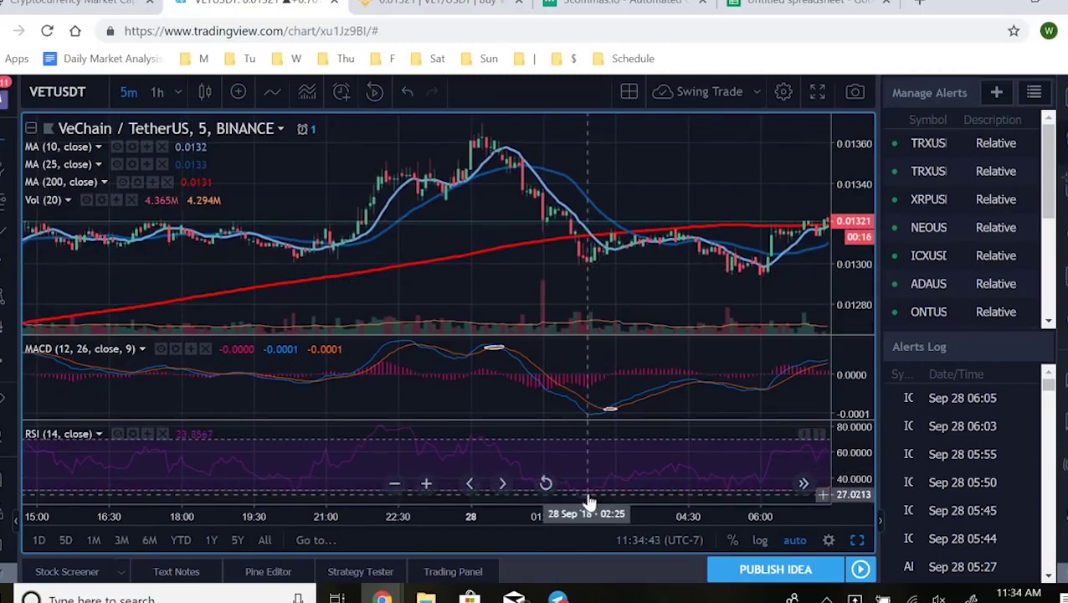
left_click_drag(601, 286, 533, 281)
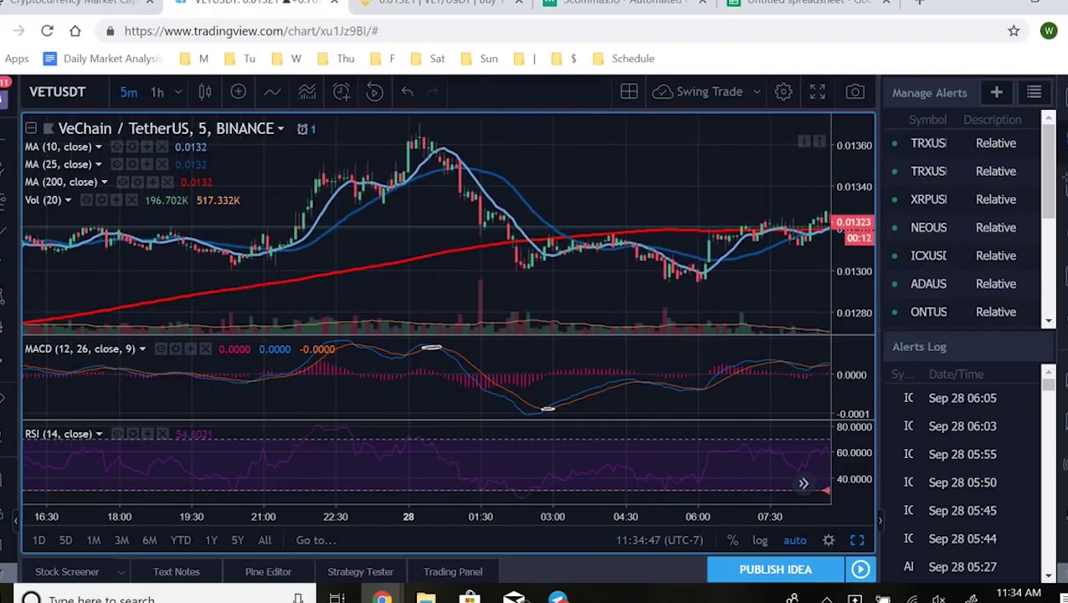
Switch to the Binance VET/USDT trading page and examine its depth chart and the limit order form
left_click(440, 4)
scroll(455, 508, "down", 2)
scroll(661, 428, "up", 4)
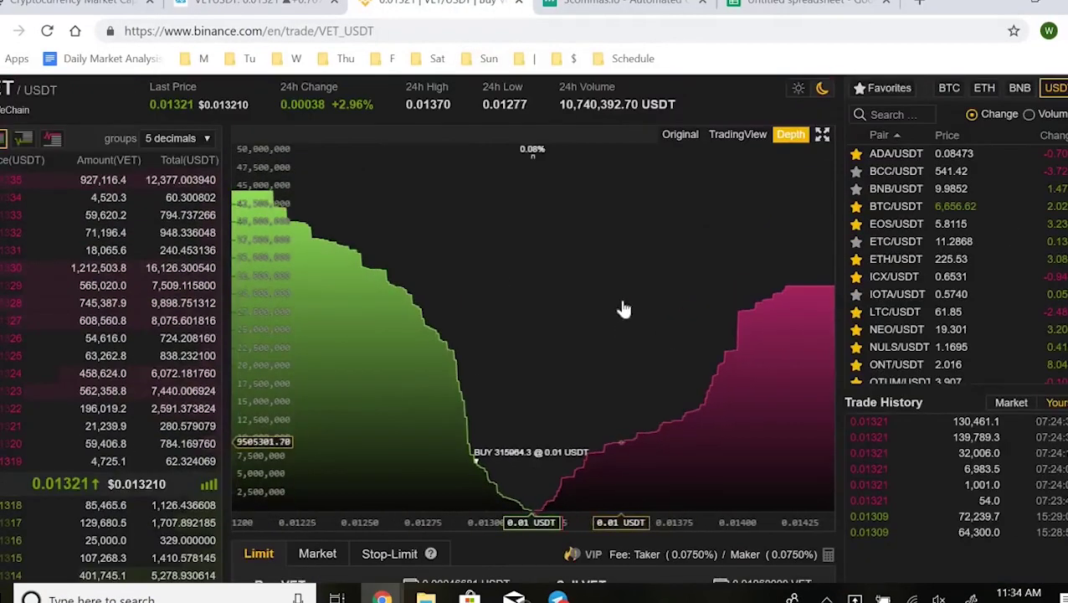
scroll(521, 537, "down", 1)
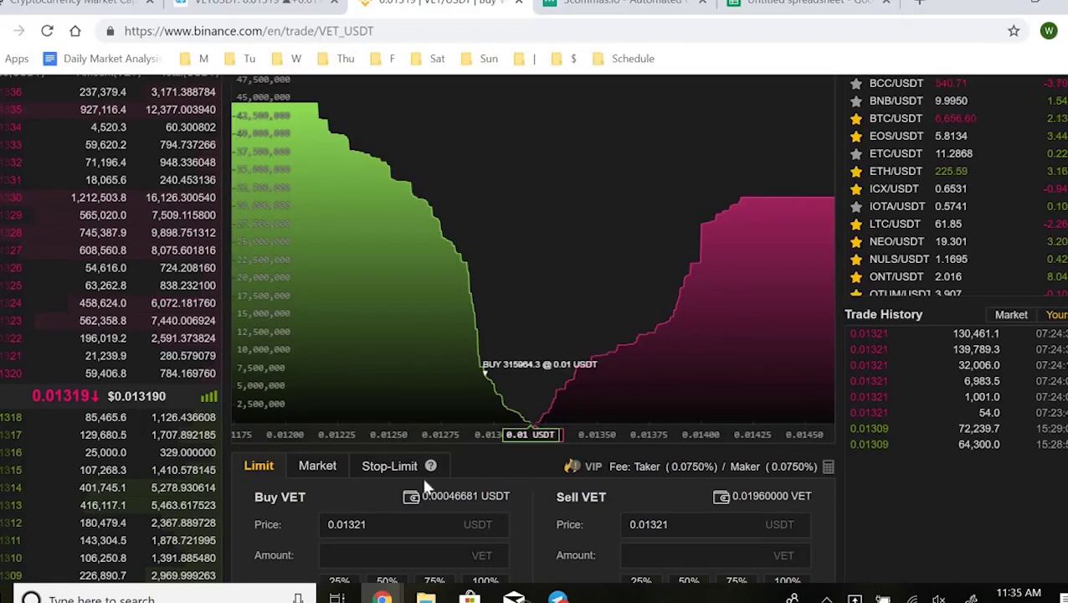
scroll(540, 486, "down", 1)
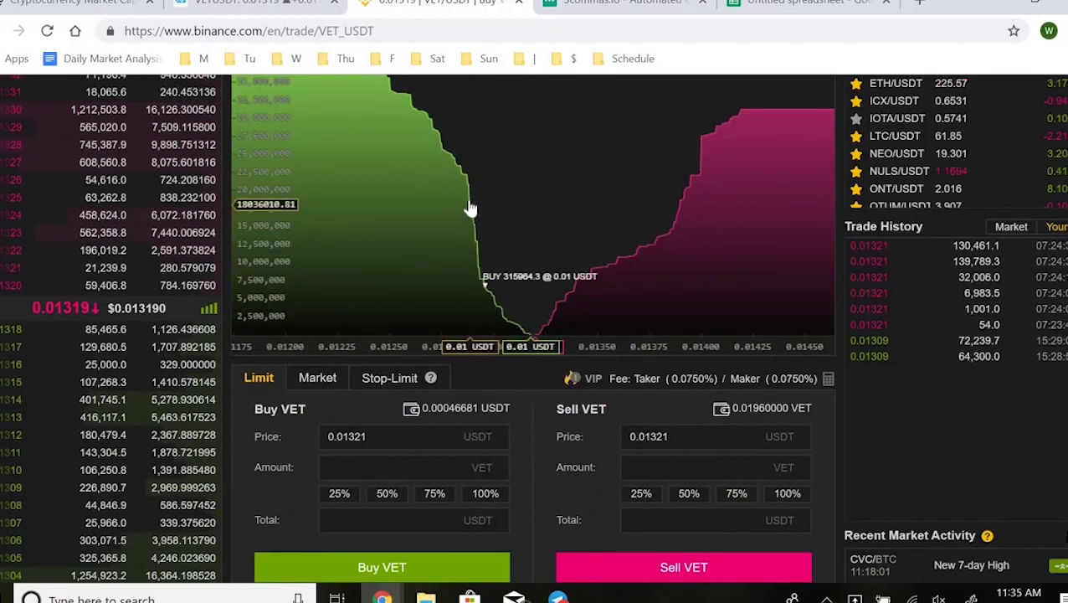
Compare the dip on the TradingView VETUSDT chart with the size of the buy orders in the Binance order book
key("ctrl+shift+Tab")
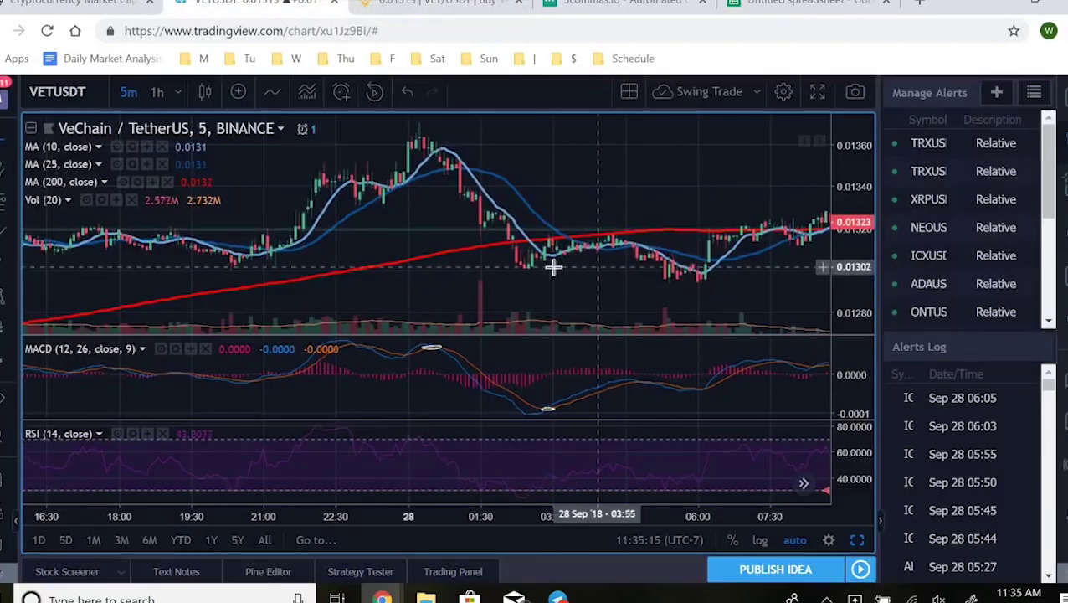
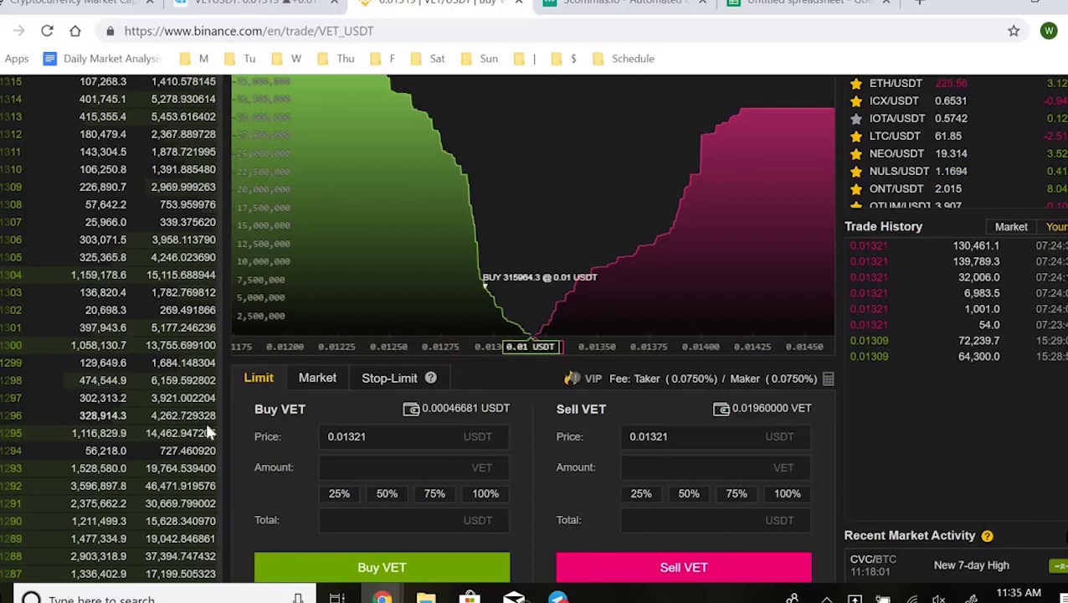
scroll(161, 457, "down", 3)
scroll(167, 448, "up", 2)
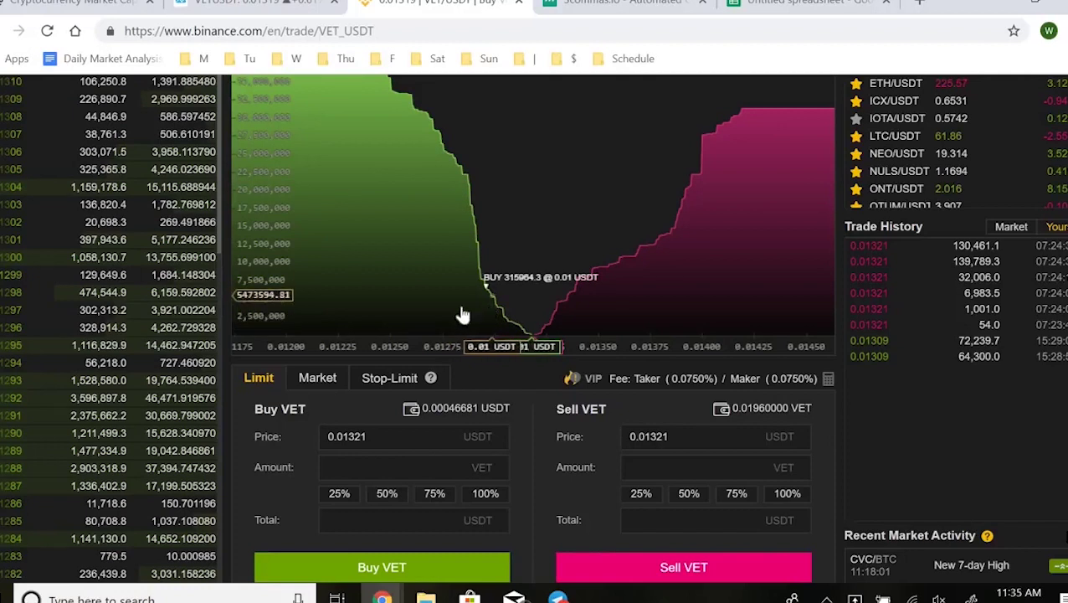
Examine the size of the VET buy orders between 0.01318 and 0.01277 in the Binance order book
scroll(154, 266, "up", 5)
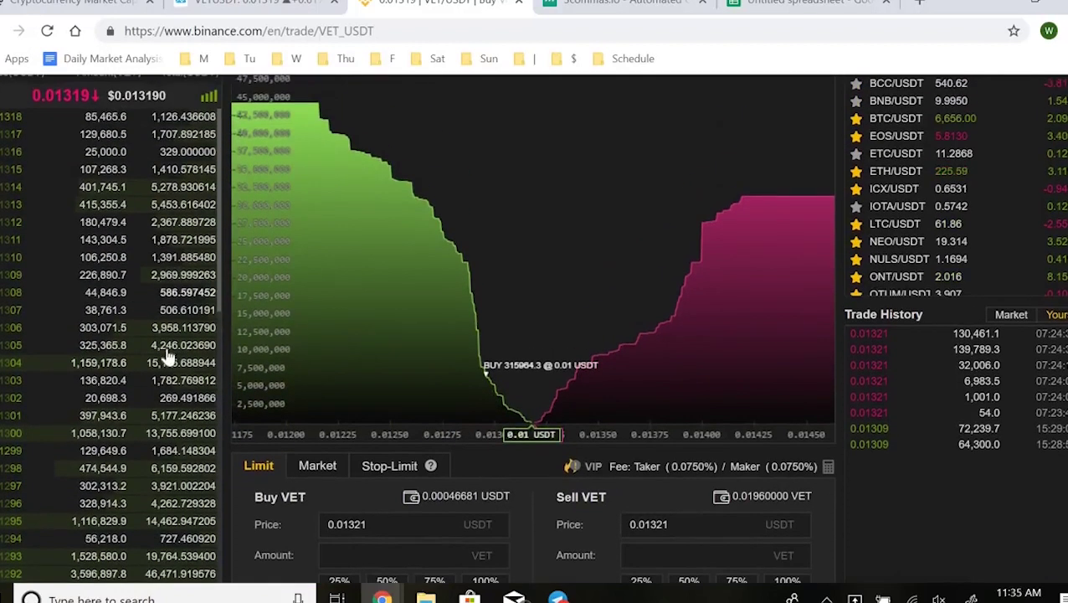
scroll(167, 376, "down", 2)
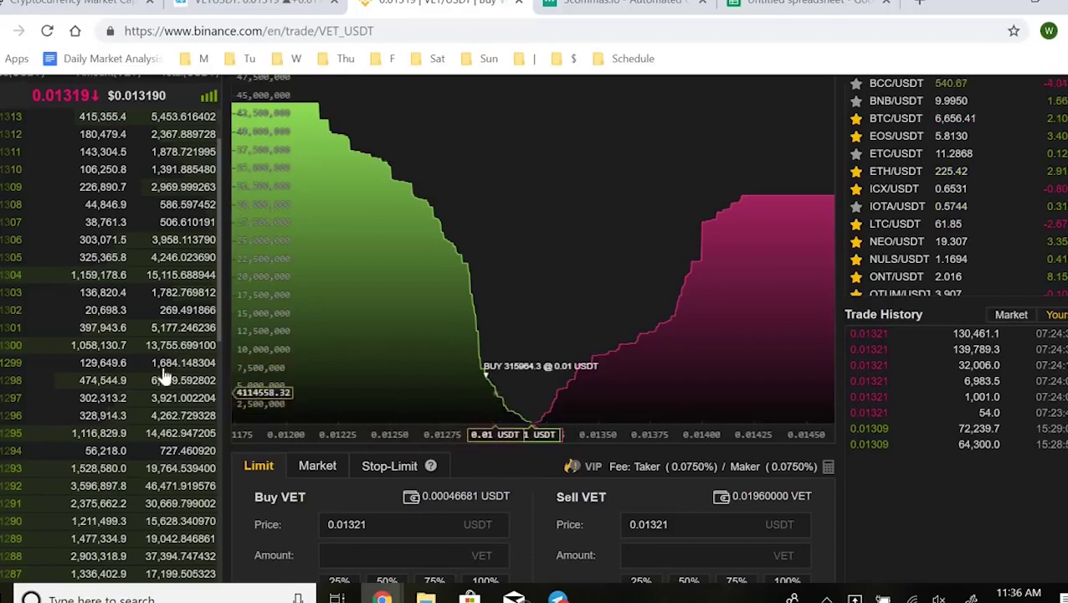
scroll(155, 386, "down", 2)
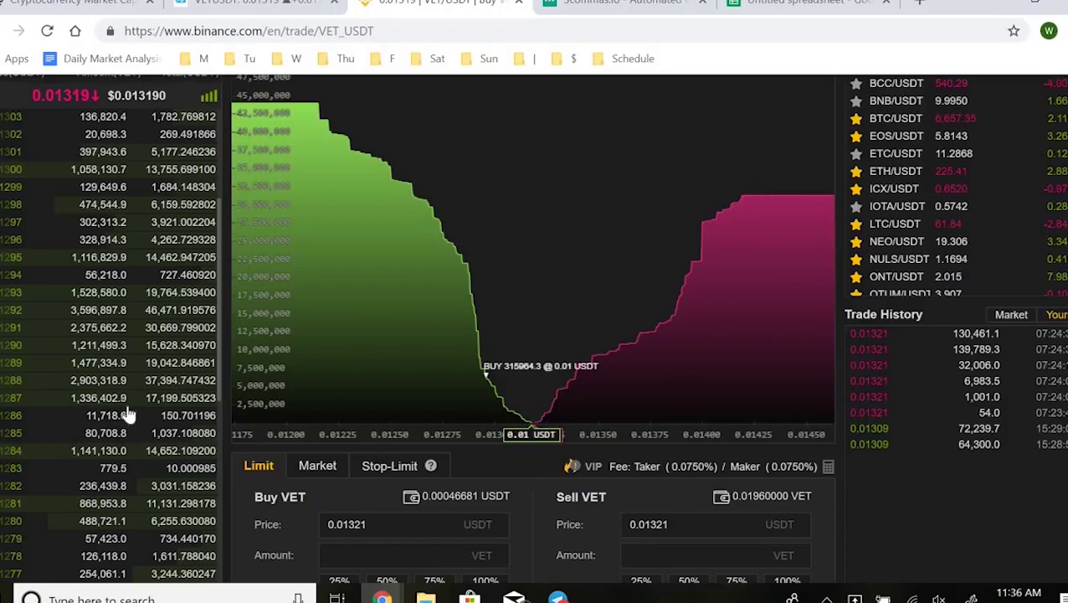
scroll(180, 352, "up", 2)
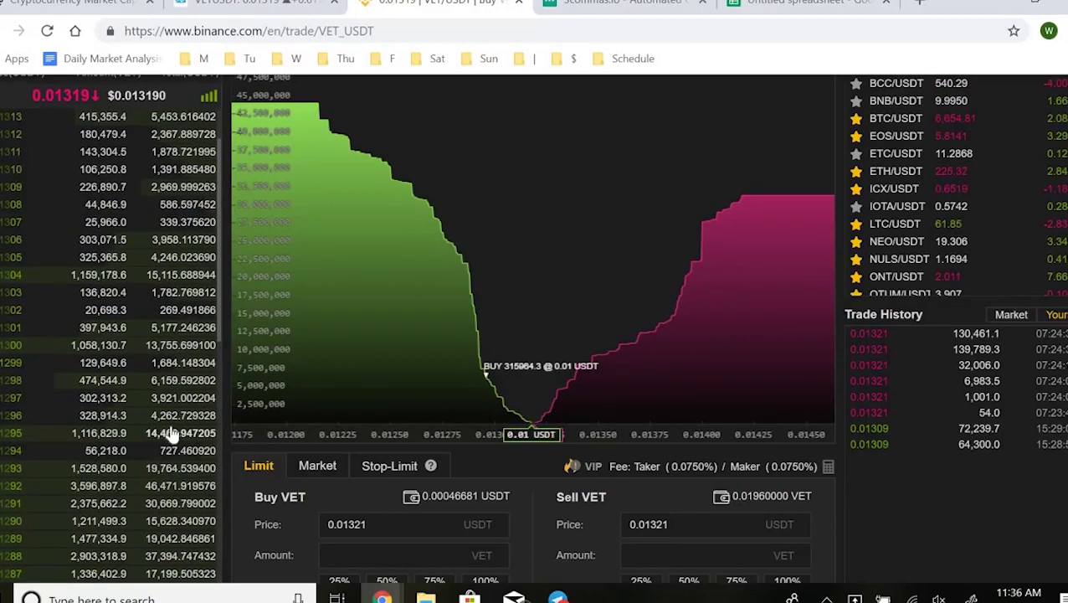
Switch to the TradingView VETUSDT chart and examine the 5-minute price action from 27 Sep up to the latest candles
key("ctrl+shift+Tab")
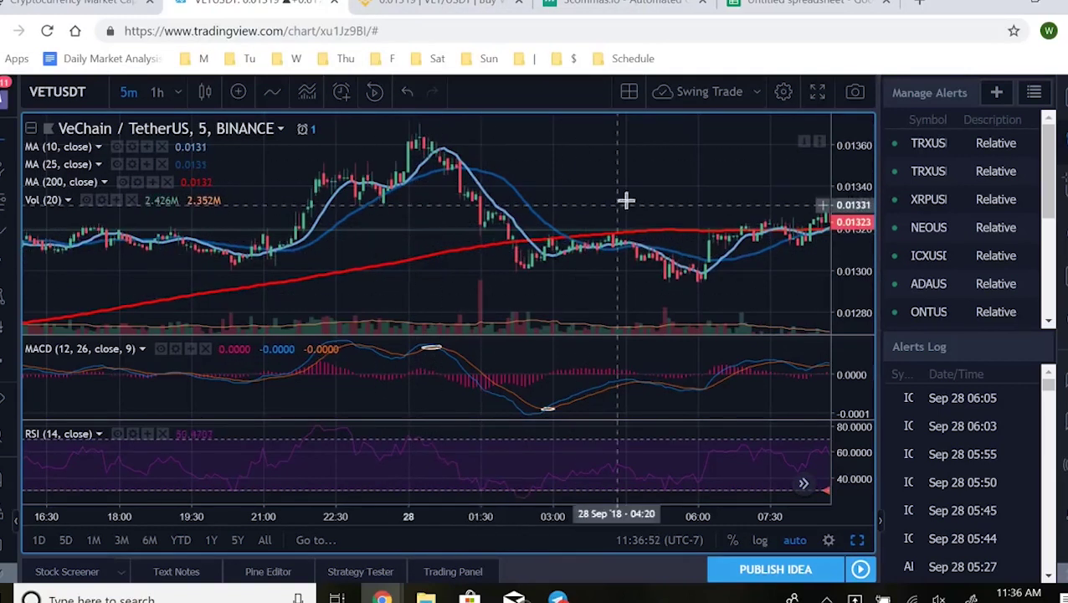
scroll(586, 251, "right", 5)
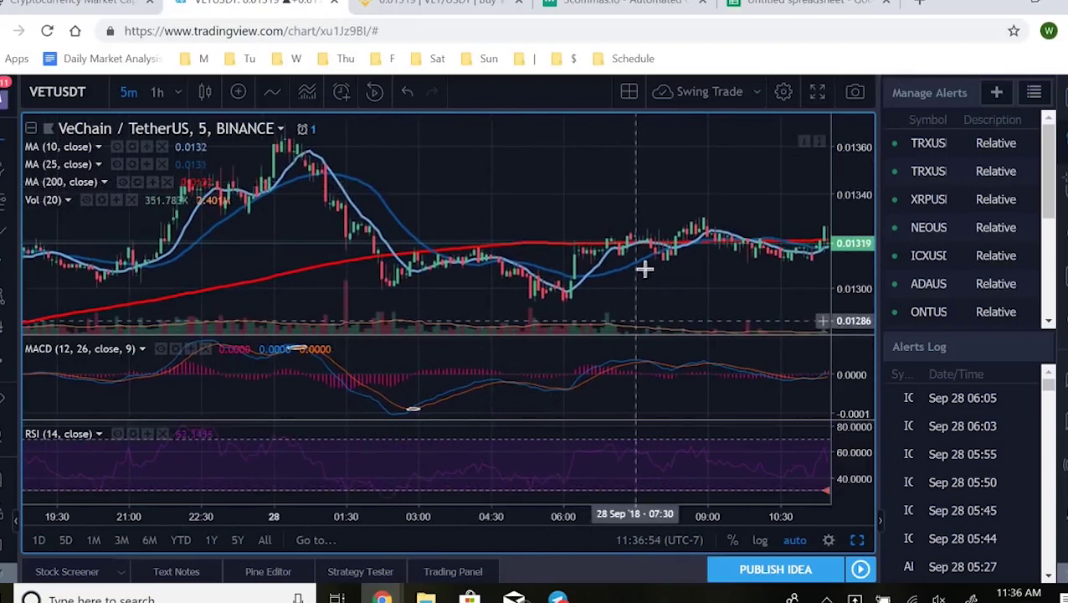
scroll(628, 231, "down", 4)
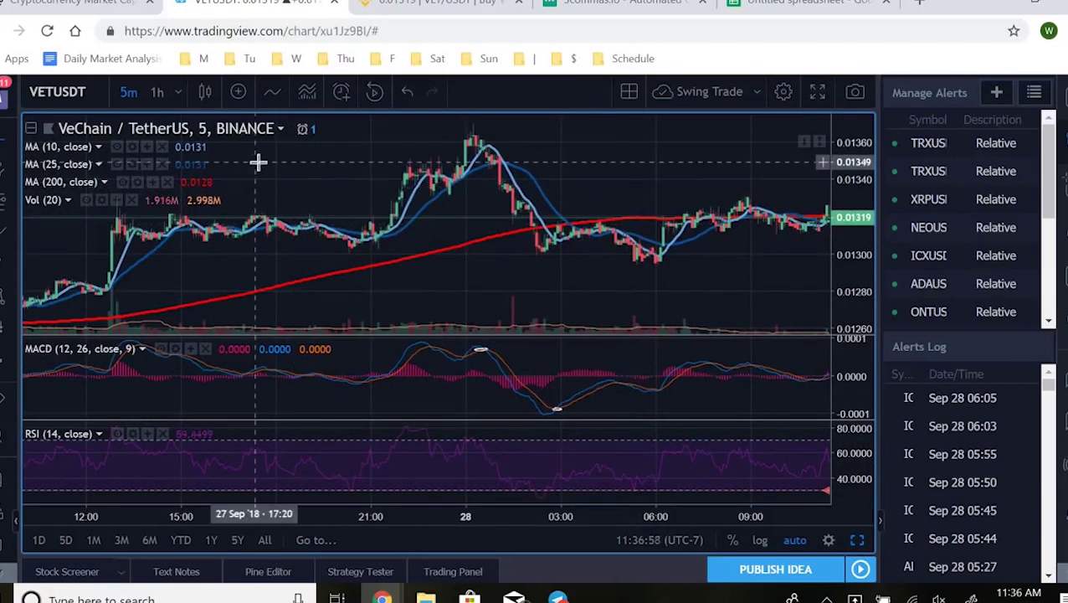
Set the VETUSDT chart to the 1-hour interval and examine the 25 Sep low with its MACD and RSI
left_click(157, 90)
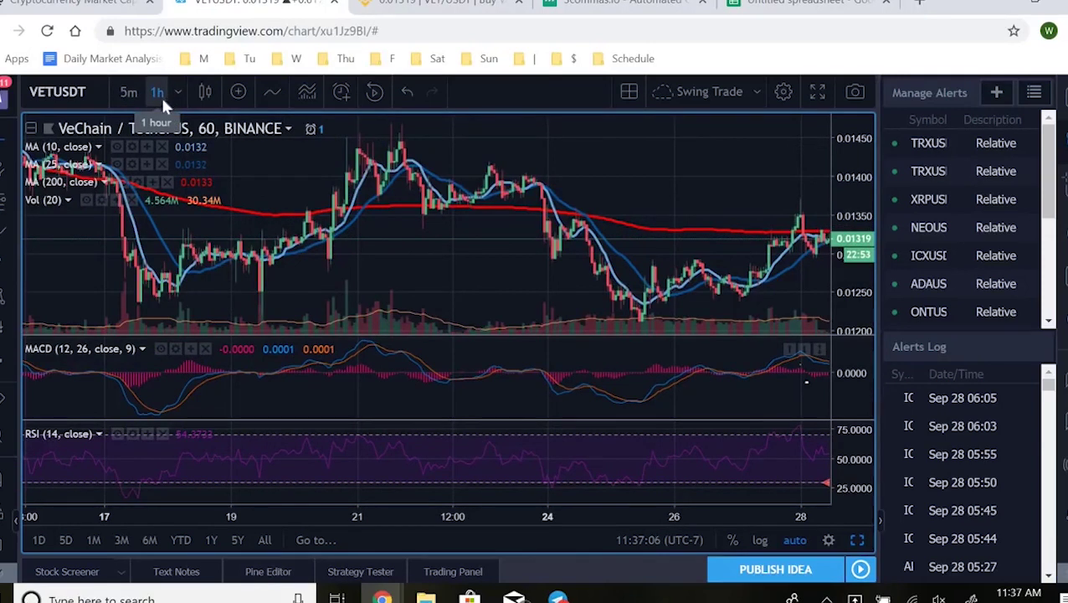
scroll(648, 215, "down", 3)
scroll(586, 300, "down", 2)
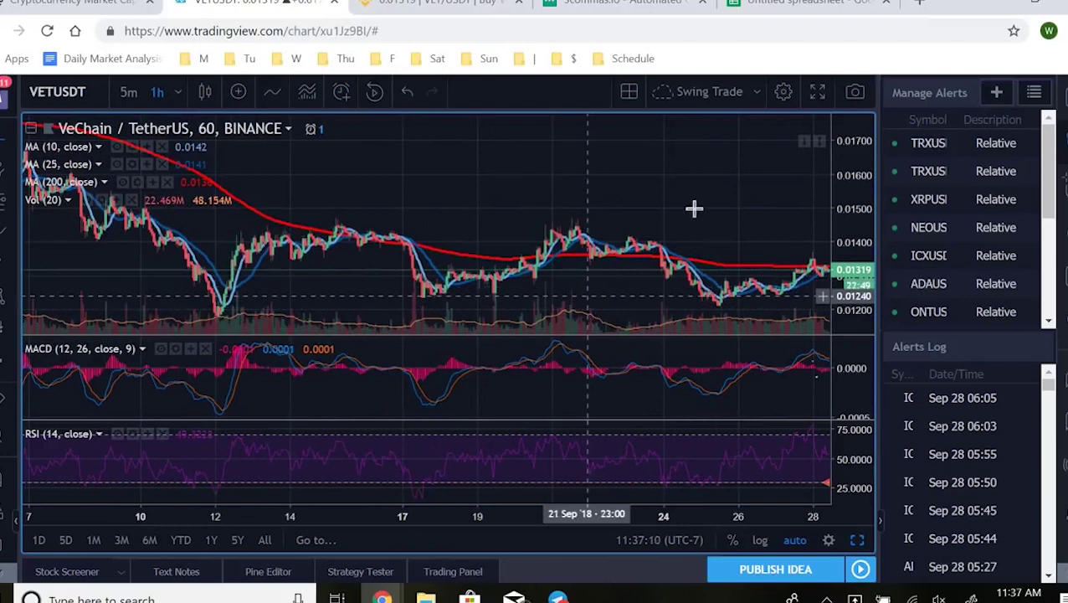
left_click_drag(694, 208, 529, 205)
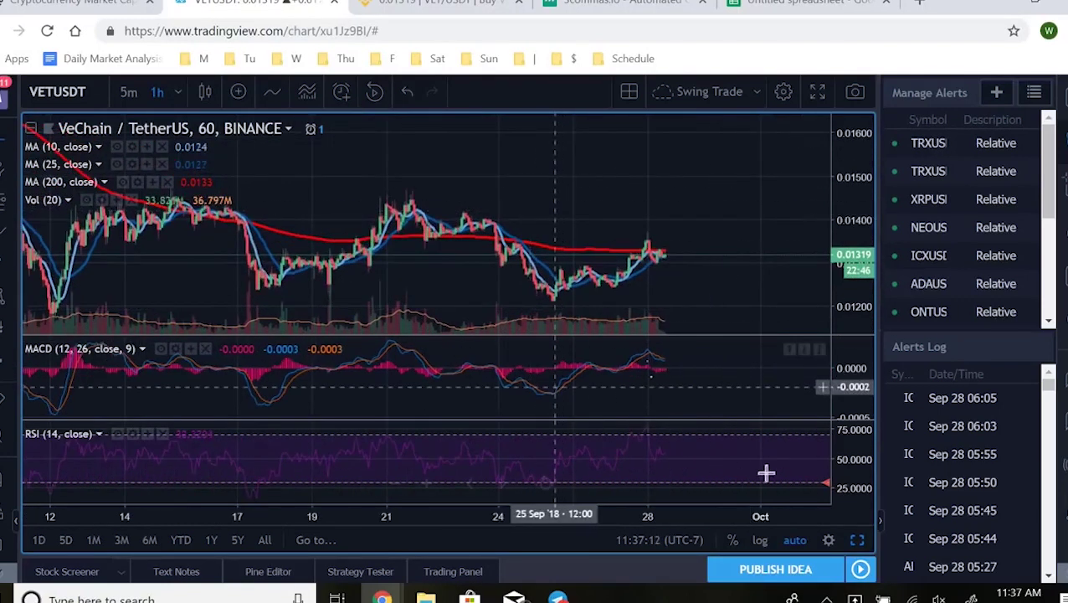
mouse_move(823, 487)
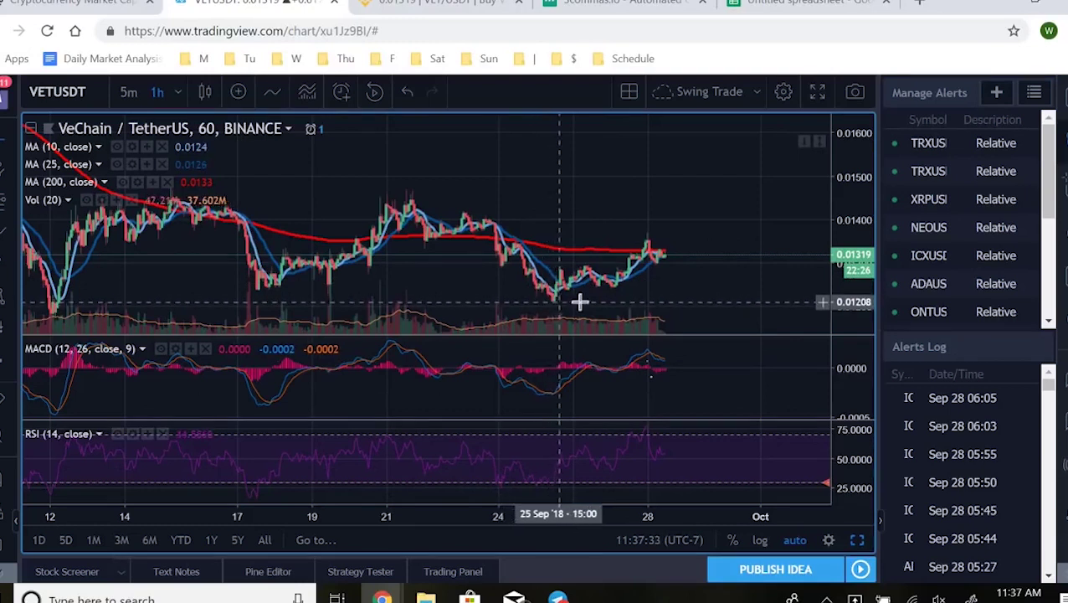
scroll(579, 251, "up", 2)
Switch to the Binance VET/USDT page and examine the depth chart alongside the buy and sell orders
left_click(441, 2)
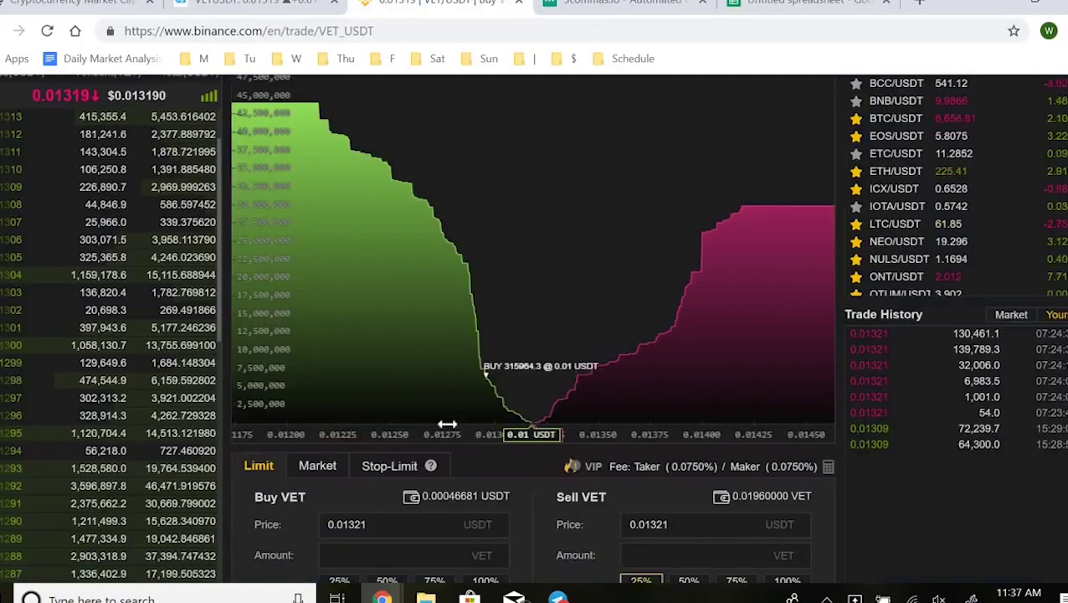
scroll(76, 399, "down", 4)
scroll(84, 335, "up", 5)
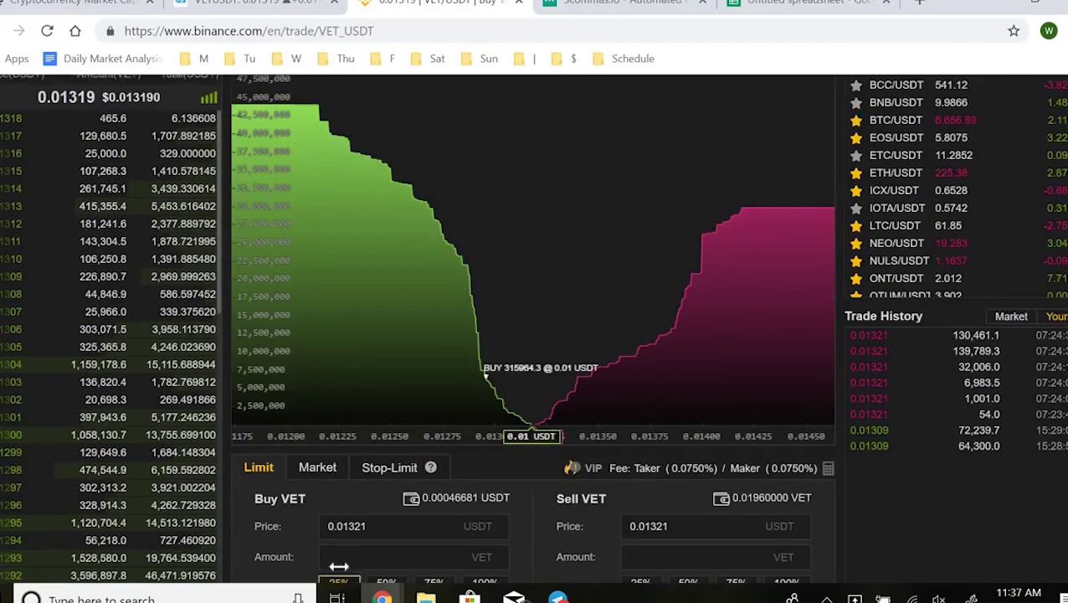
scroll(12, 235, "up", 3)
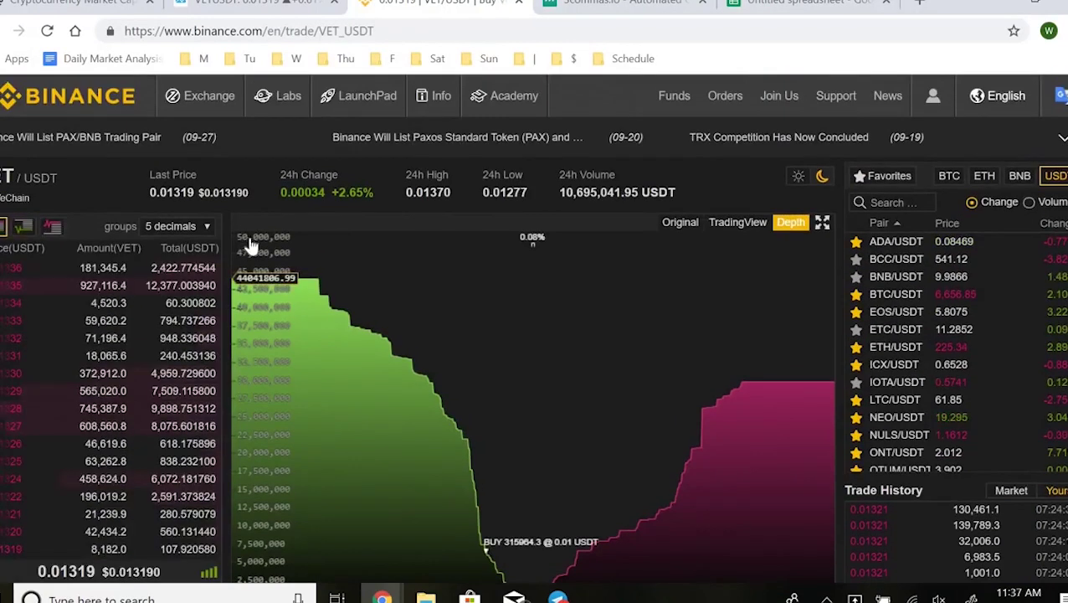
scroll(310, 214, "down", 3)
scroll(338, 329, "down", 2)
scroll(331, 251, "up", 4)
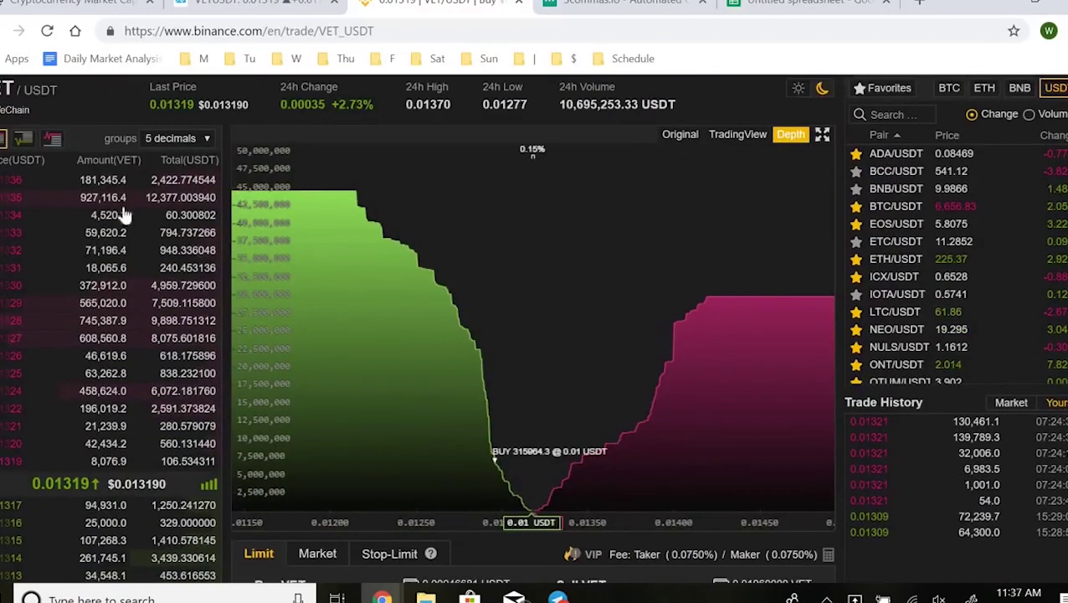
Examine the large VET sell orders up to about 0.01400 in the sell-only order book, and restore the combined view
left_click(51, 138)
scroll(176, 456, "down", 1)
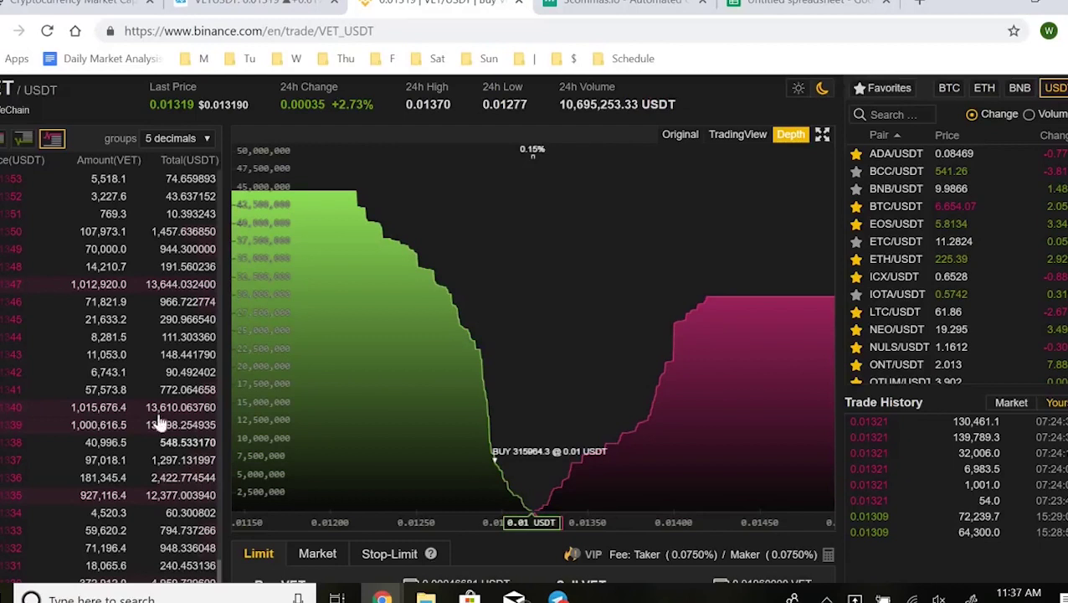
scroll(168, 302, "up", 6)
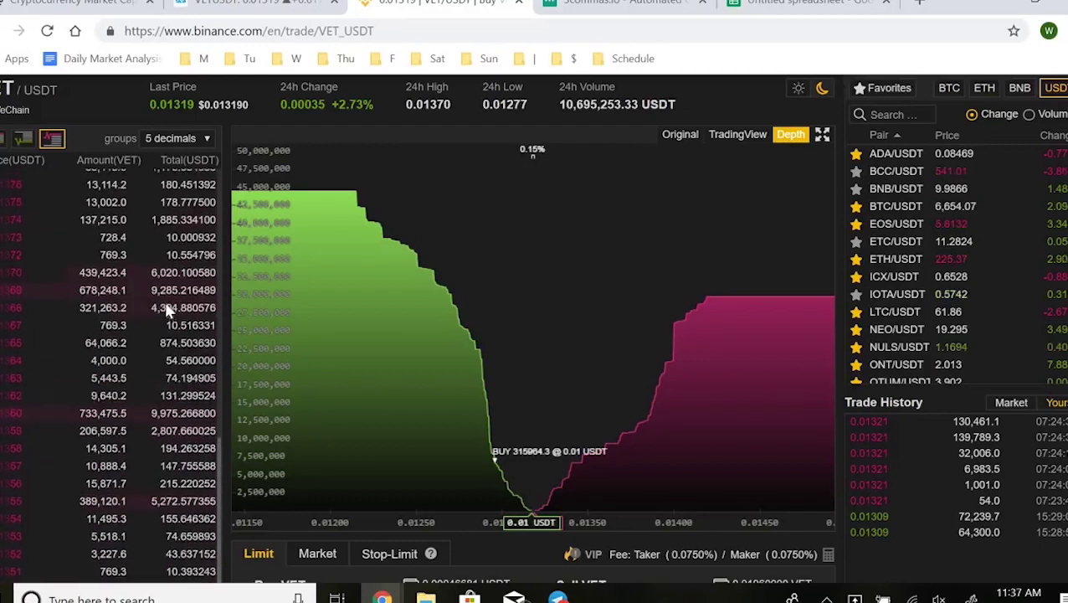
scroll(164, 314, "up", 4)
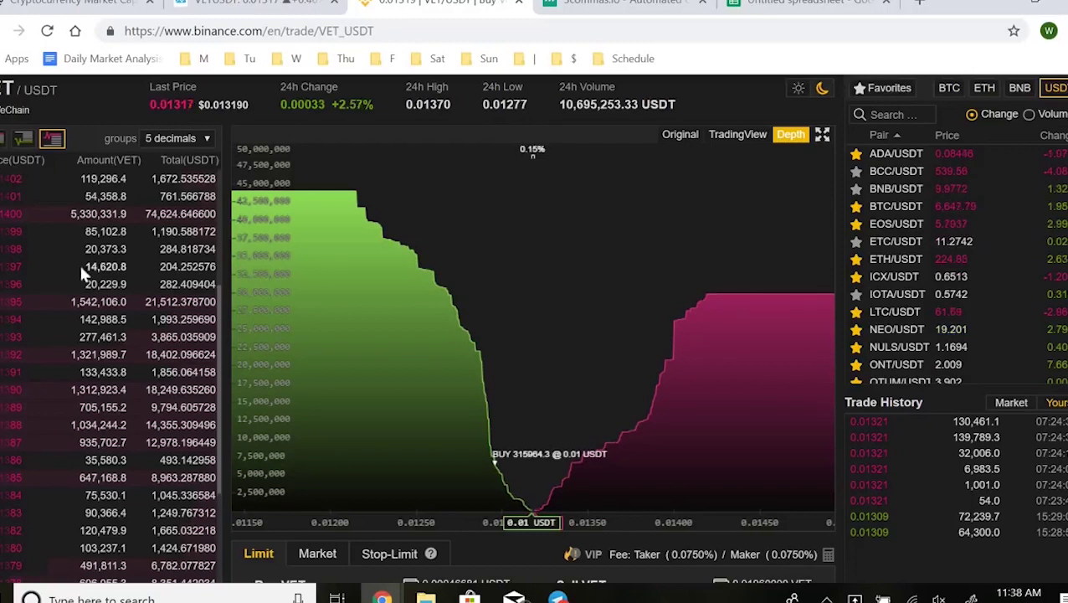
scroll(92, 277, "down", 4)
scroll(117, 281, "down", 2)
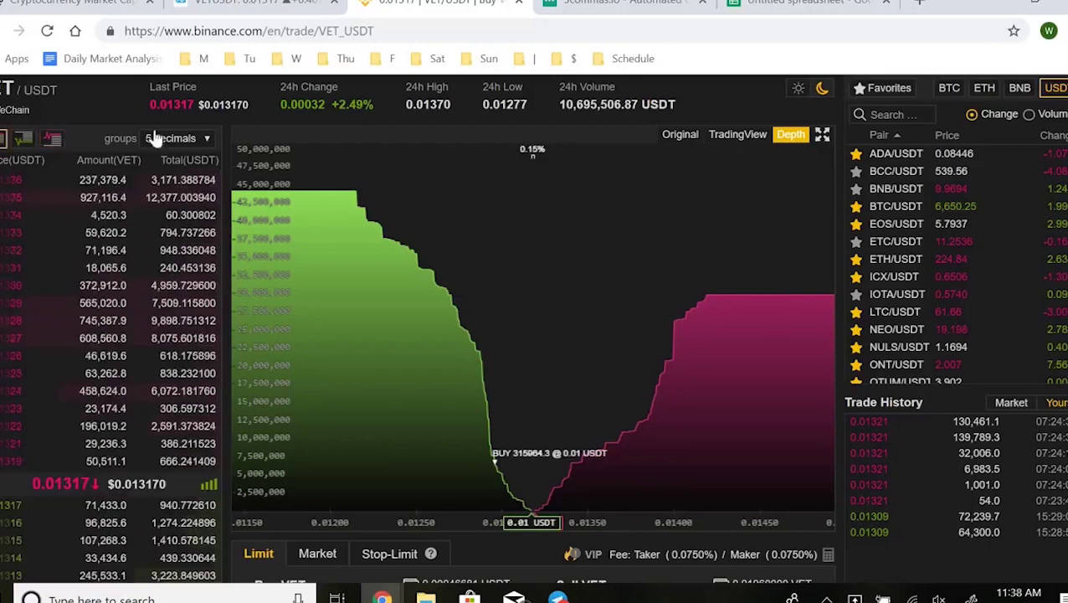
Compare the Stop-Limit and Limit order forms for VET, leaving the Limit form open
scroll(246, 116, "down", 1)
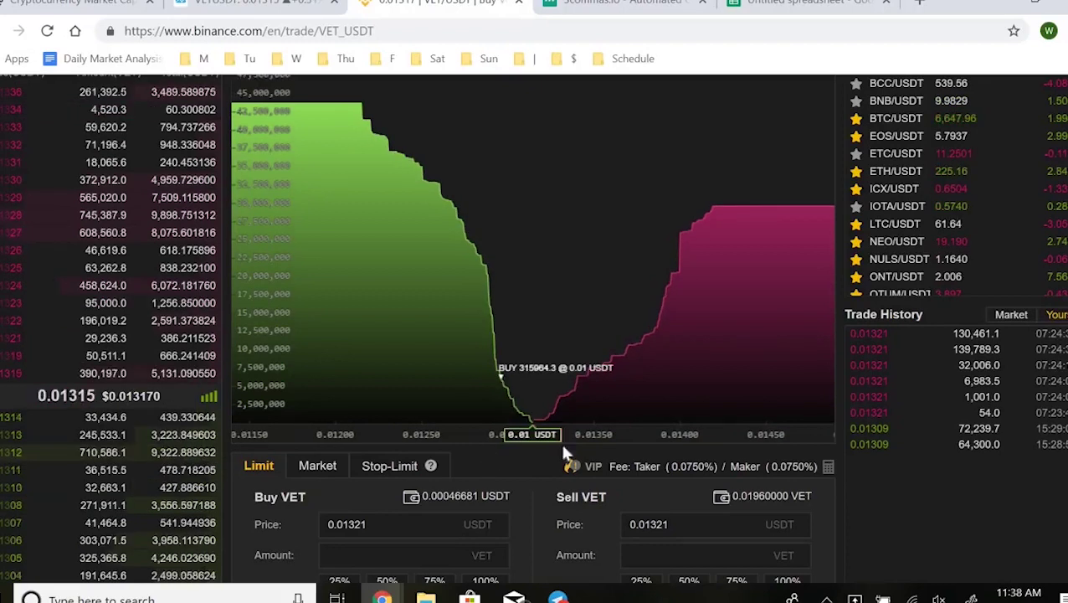
scroll(519, 476, "down", 2)
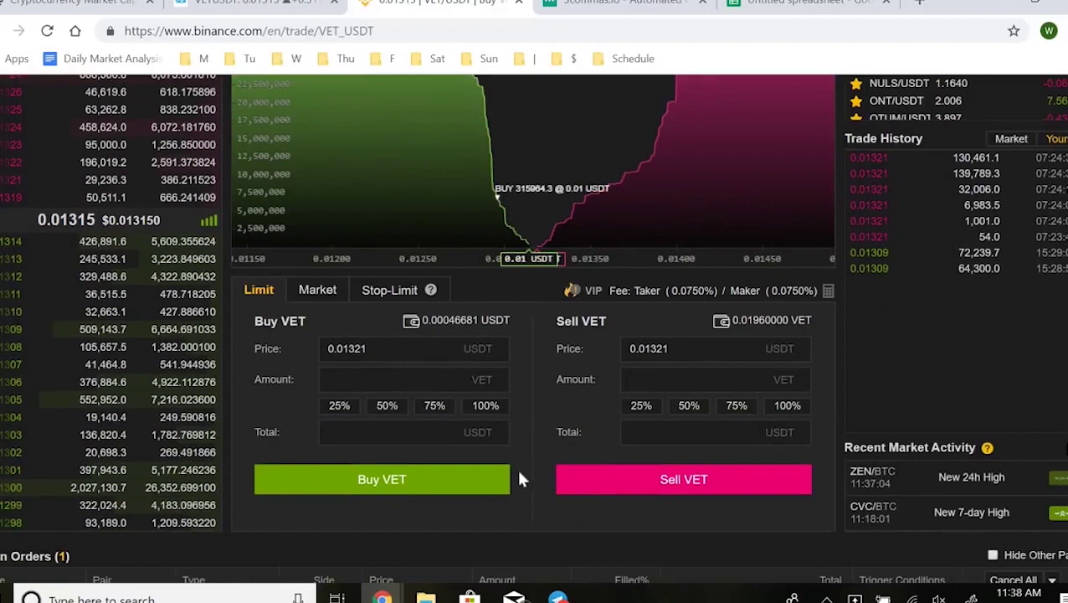
left_click(389, 293)
left_click(257, 279)
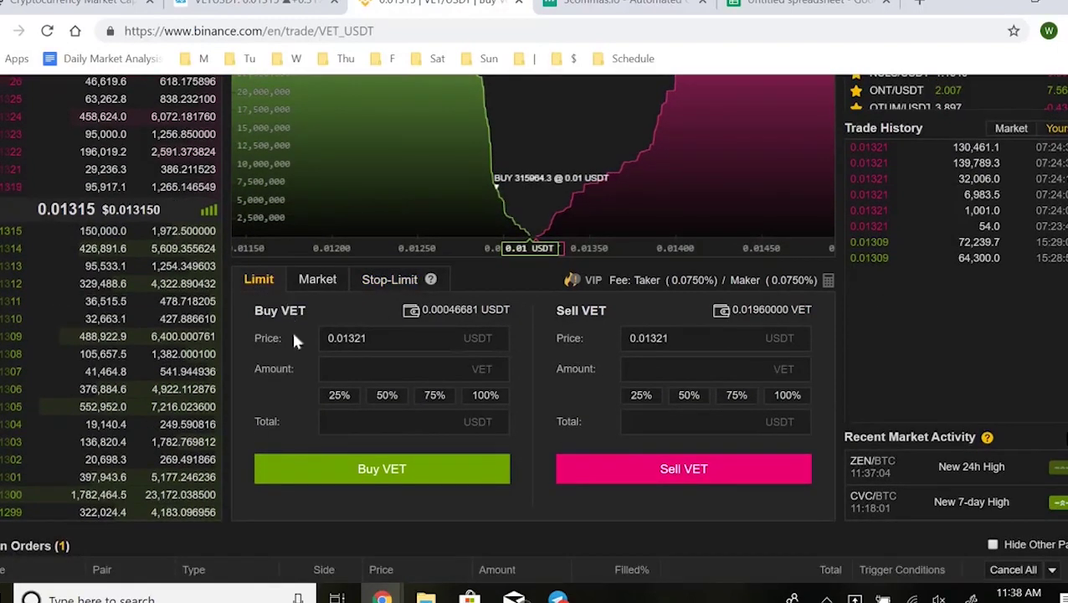
scroll(293, 443, "up", 1)
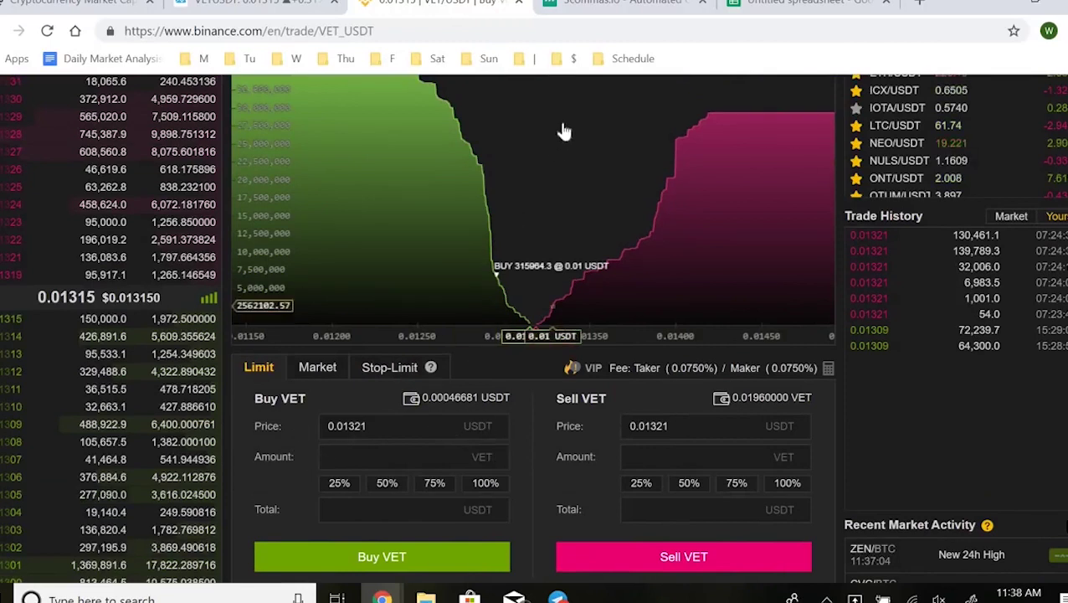
Switch to the 3Commas SmartTrade page and review the units, limit buy price and total for the USDT - VET trade
left_click(623, 3)
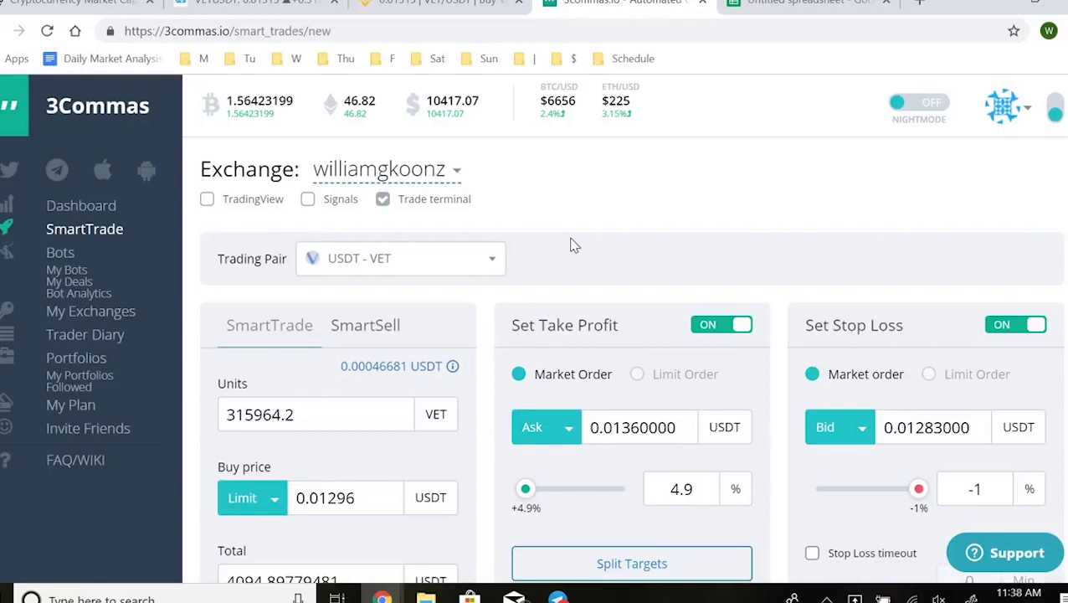
scroll(553, 219, "down", 1)
scroll(551, 220, "up", 1)
key("ctrl+shift+Tab")
key("ctrl+Tab")
scroll(569, 232, "down", 2)
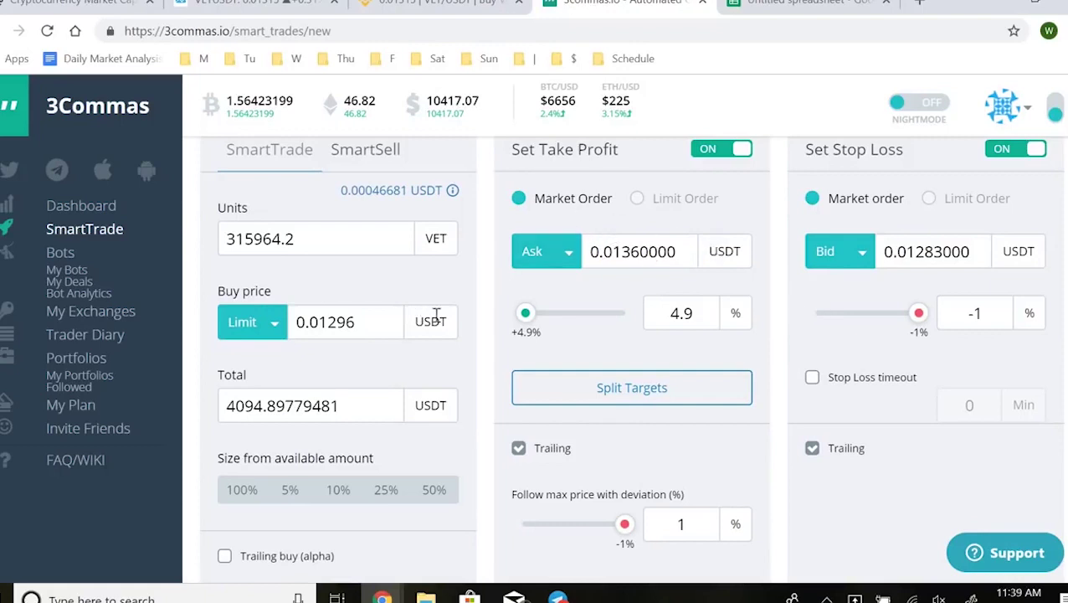
Review the whole SmartTrade form, including take profit, stop loss, trailing deviation and the exchange selection
scroll(469, 310, "up", 2)
scroll(578, 292, "down", 1)
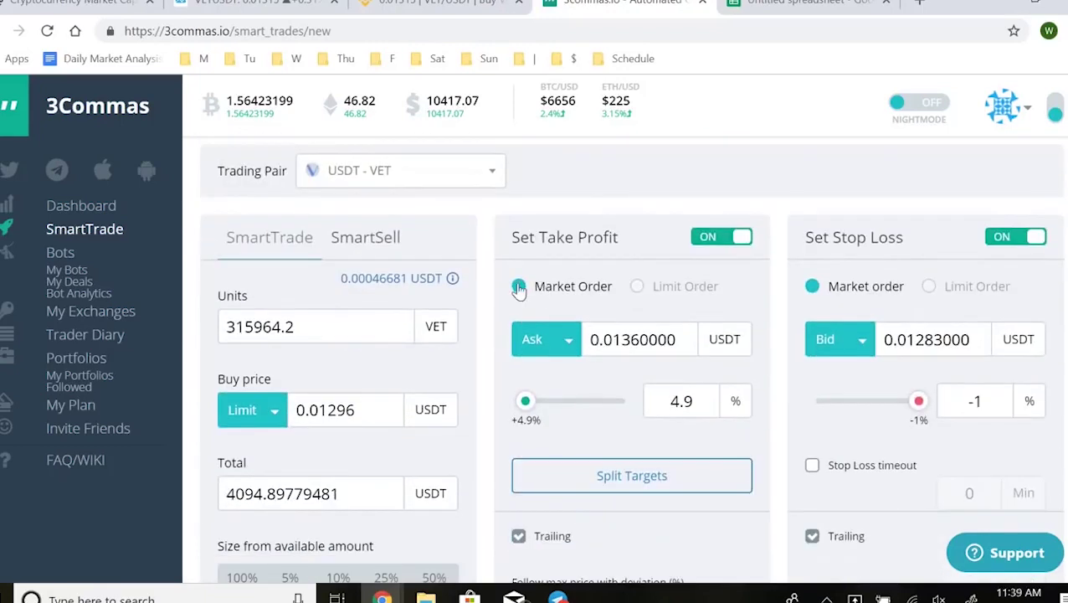
scroll(489, 218, "down", 6)
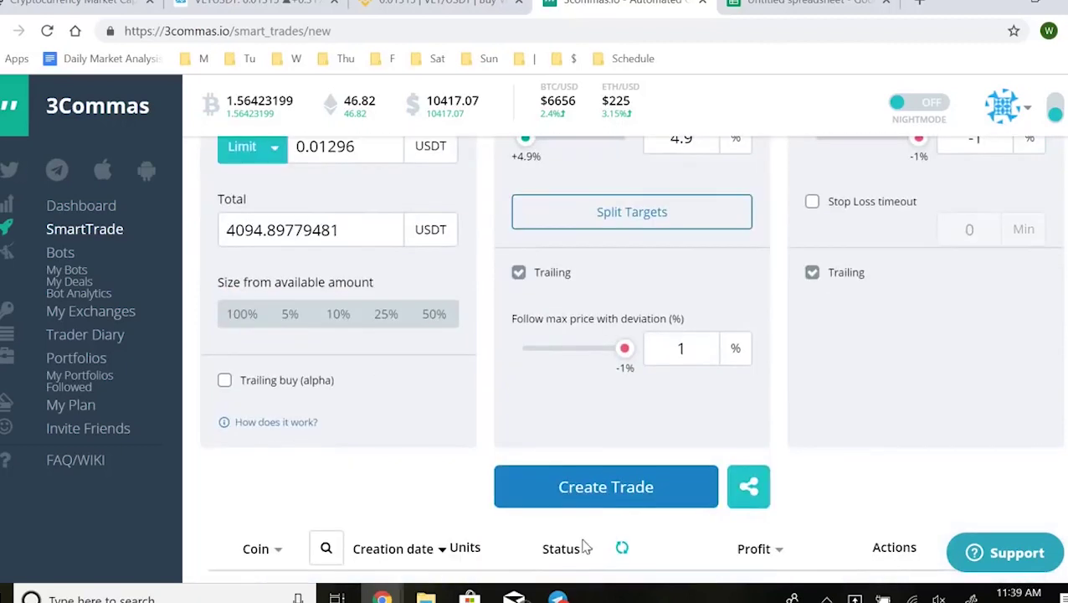
scroll(616, 460, "up", 4)
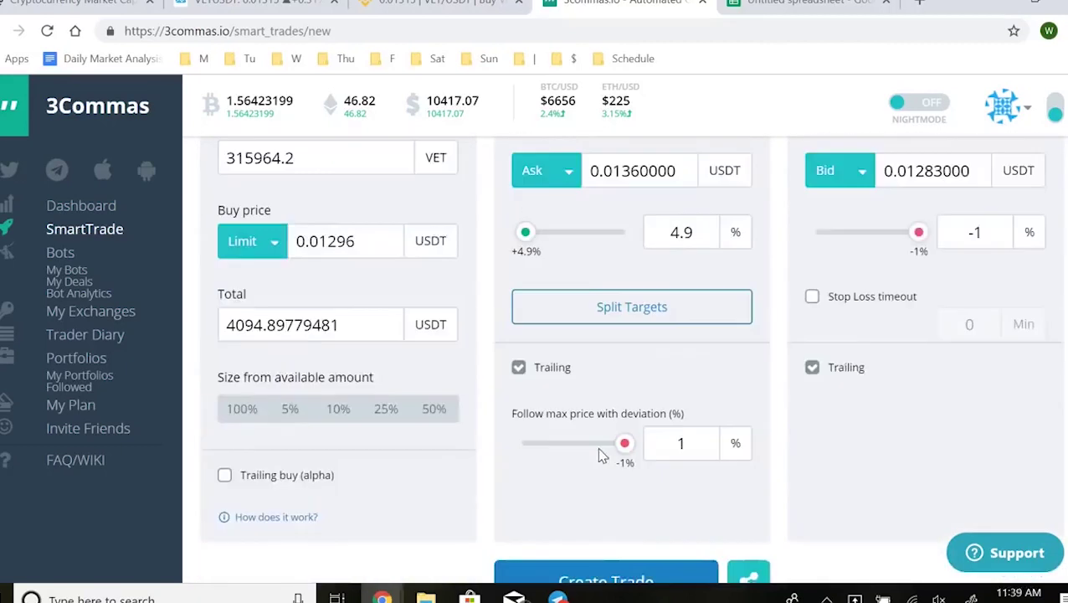
scroll(583, 451, "up", 2)
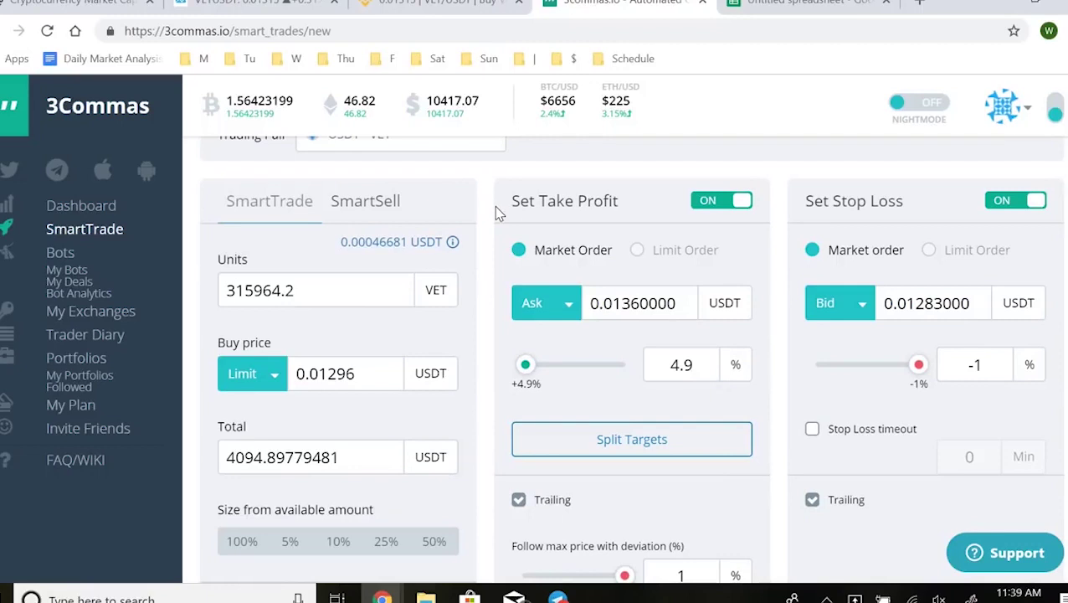
scroll(520, 233, "up", 2)
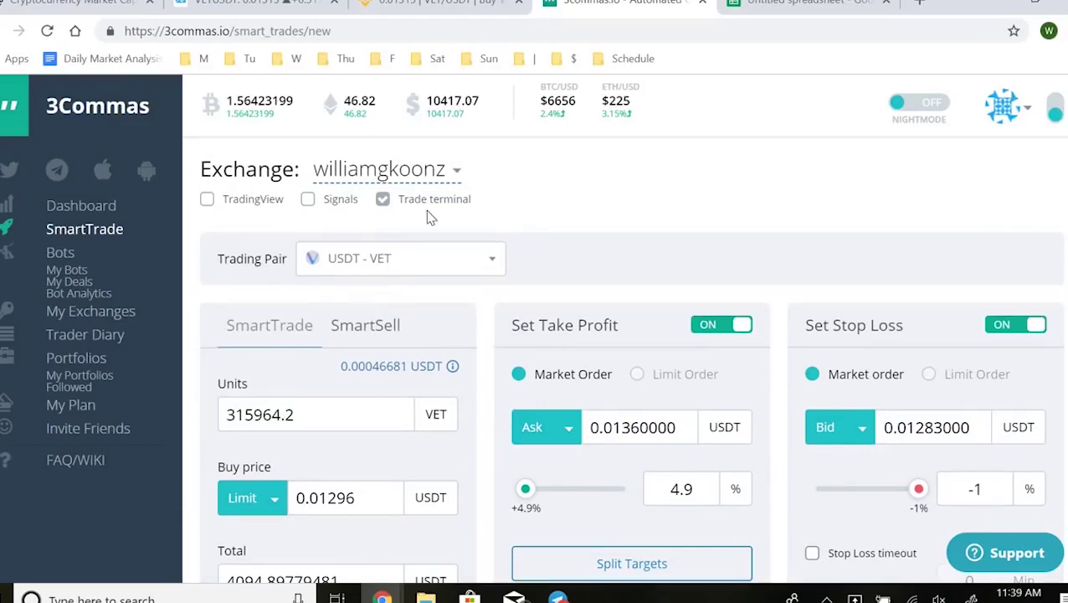
Check the trading pair list with USDT - VET kept selected, and go over the buy, take profit and stop loss settings
left_click(441, 259)
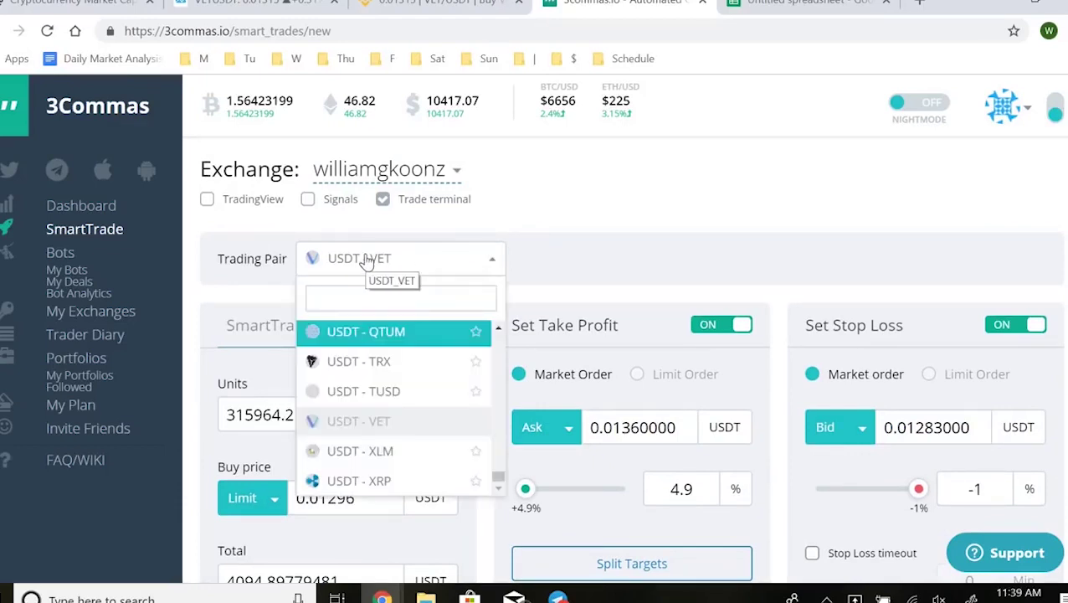
left_click(391, 264)
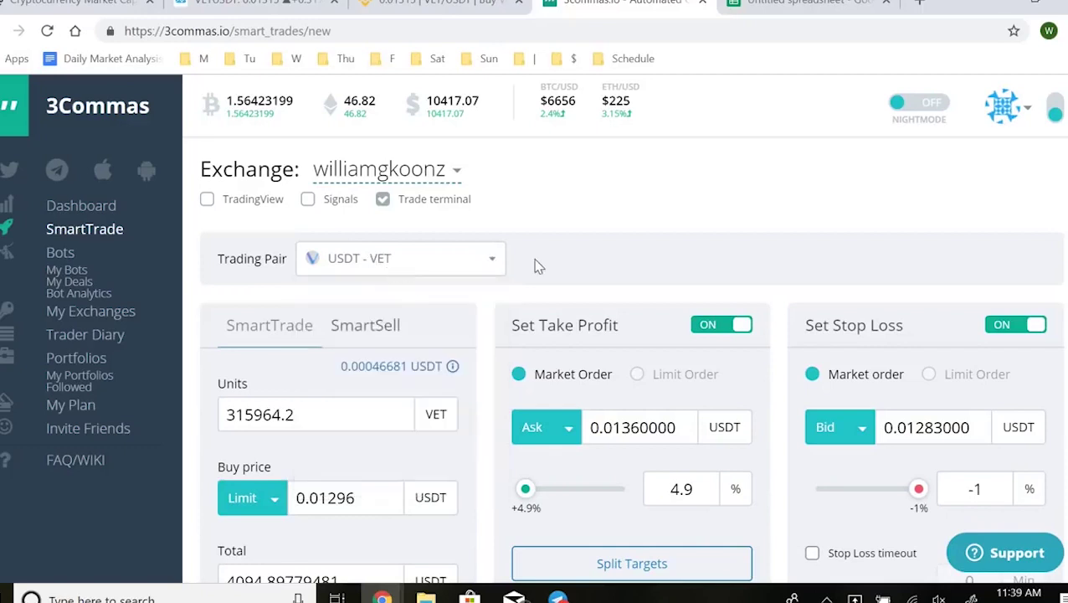
scroll(384, 214, "down", 3)
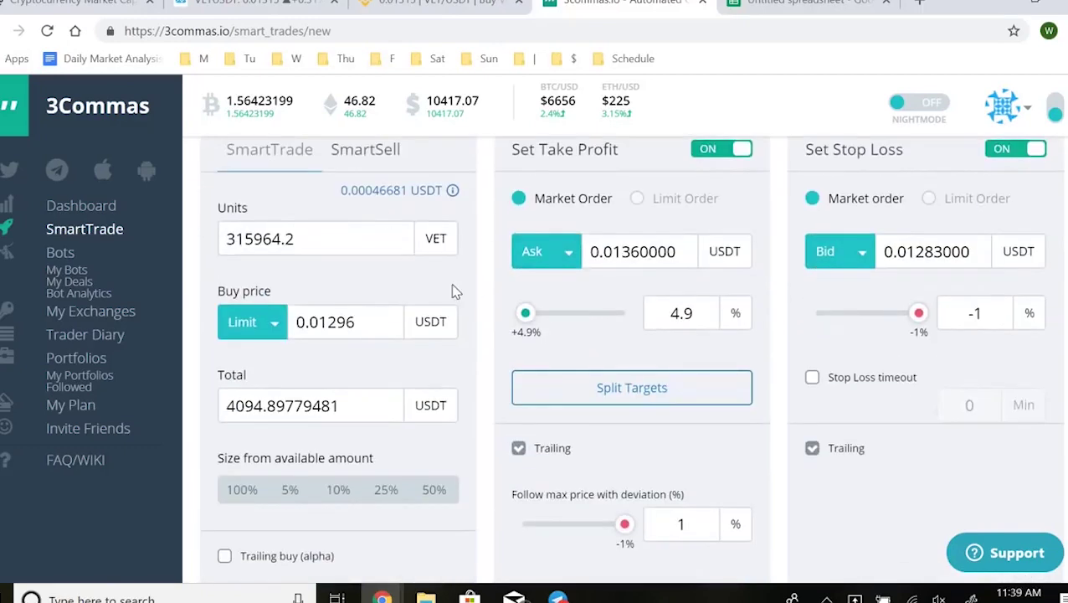
scroll(241, 183, "up", 2)
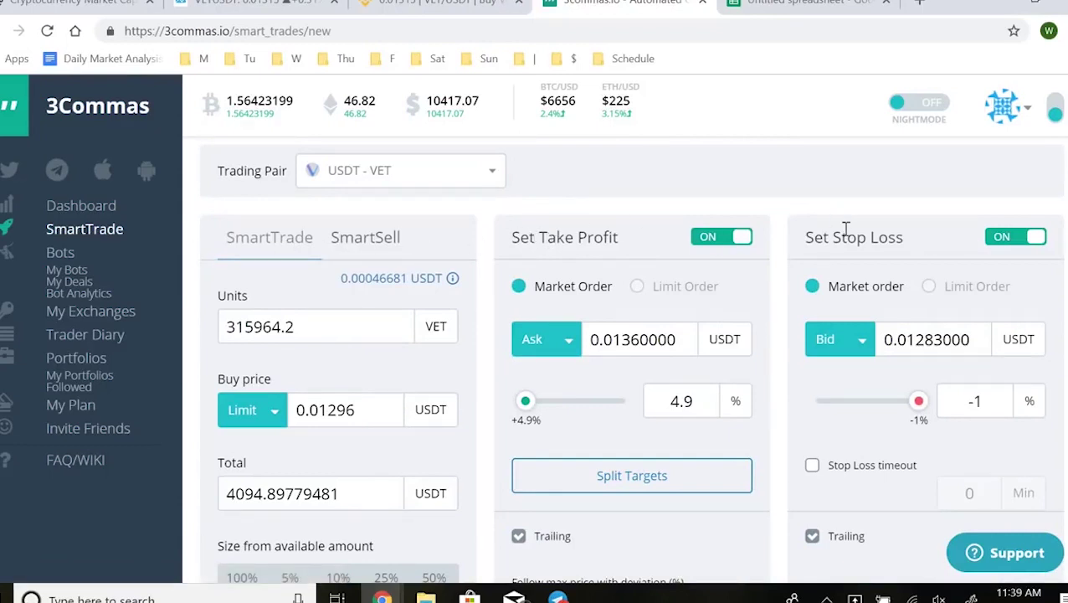
scroll(850, 241, "down", 1)
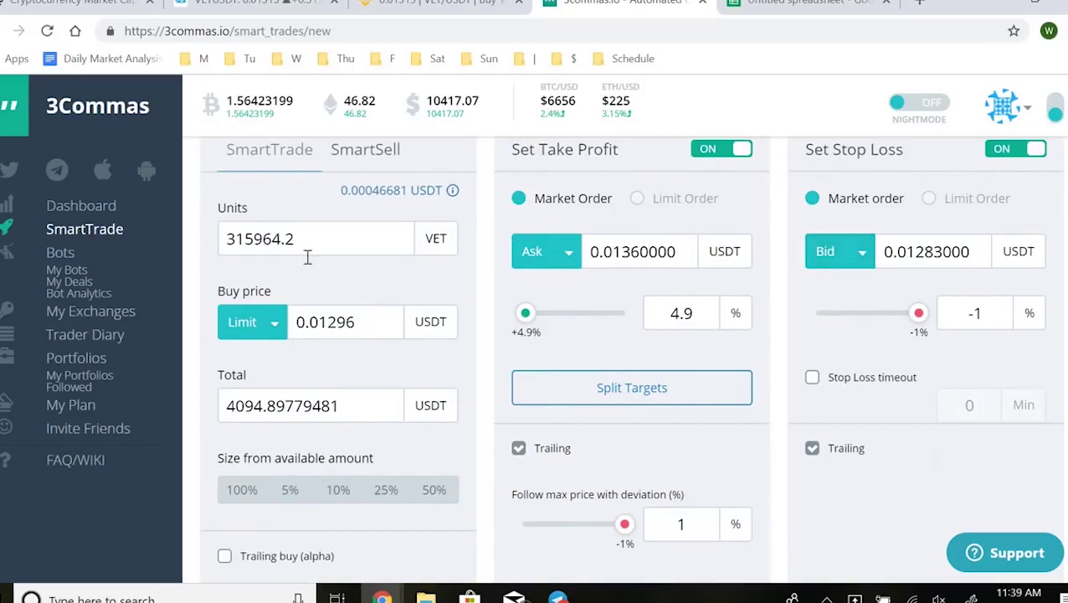
Go over the limit buy price, units, total and trailing buy settings of the USDT - VET SmartTrade
scroll(369, 306, "up", 1)
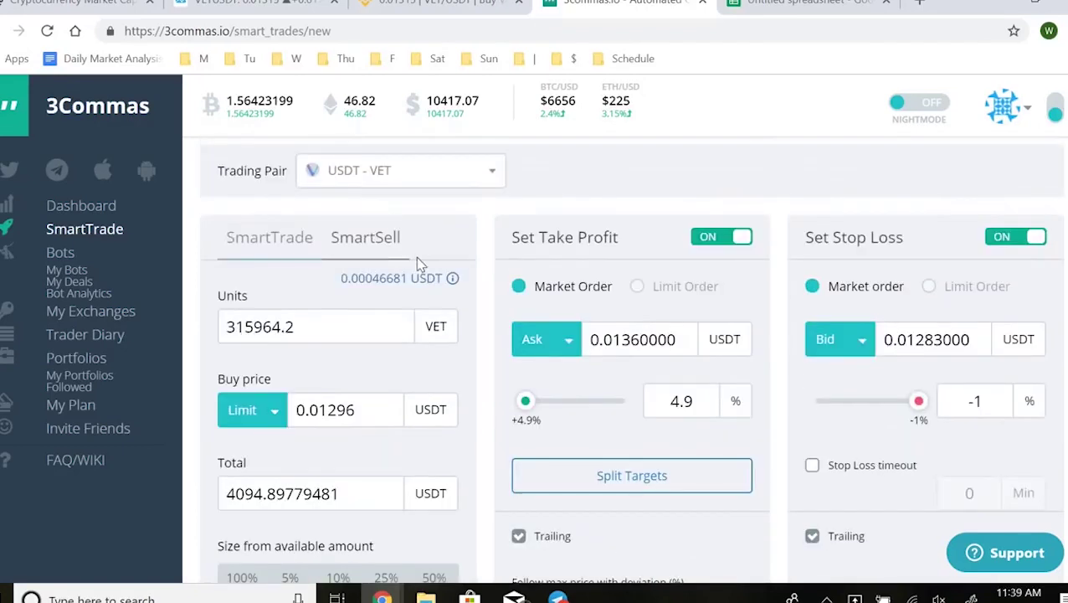
scroll(311, 276, "down", 1)
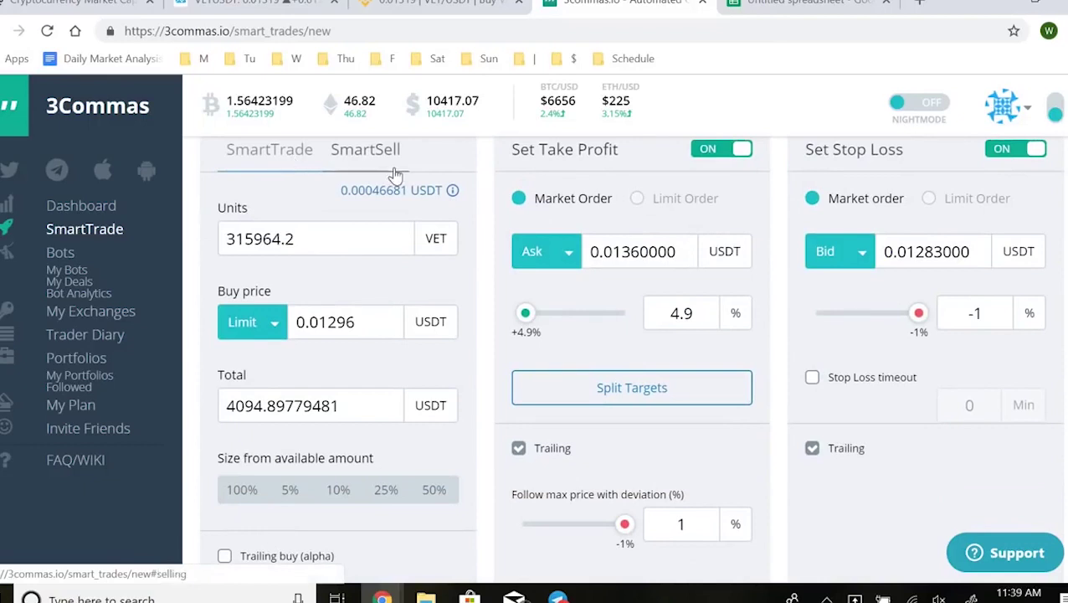
scroll(211, 255, "down", 1)
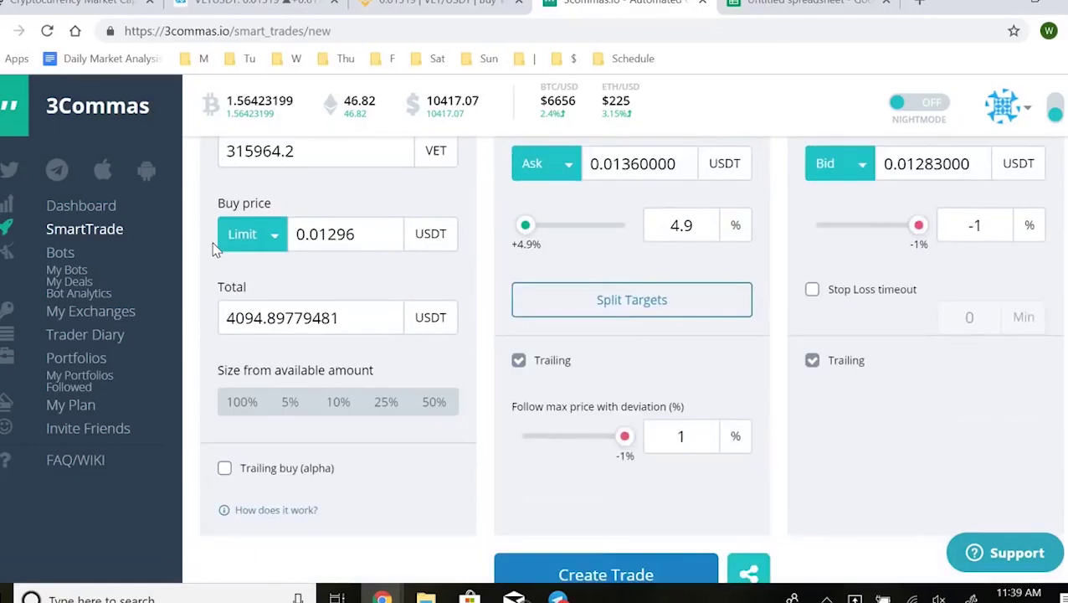
scroll(211, 255, "up", 1)
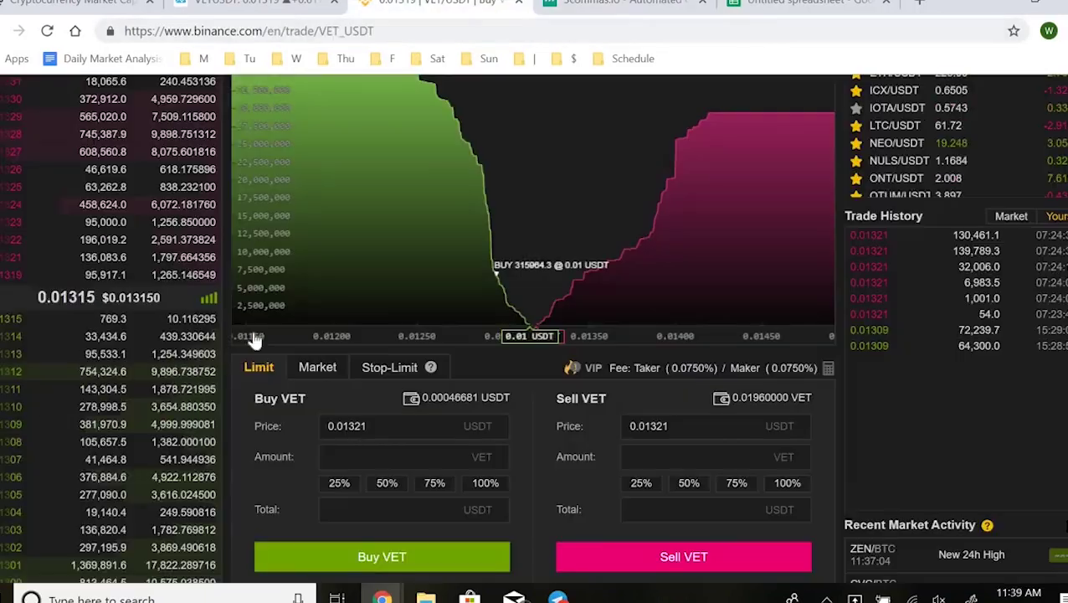
Switch to Binance, show only the buy orders in the VET/USDT order book and examine the levels around 0.01296
left_click(432, 4)
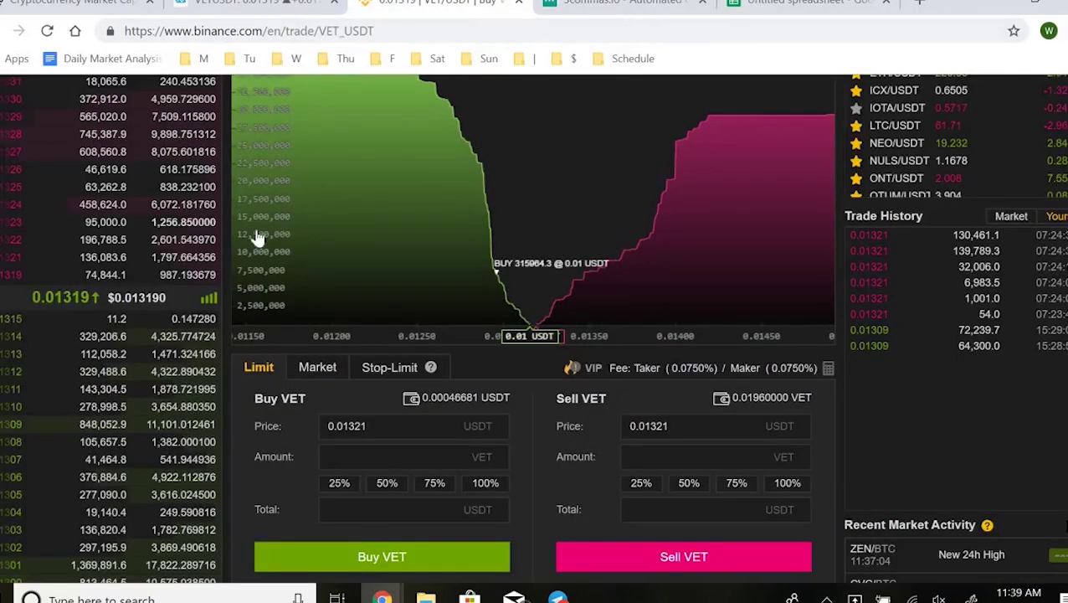
scroll(260, 431, "up", 3)
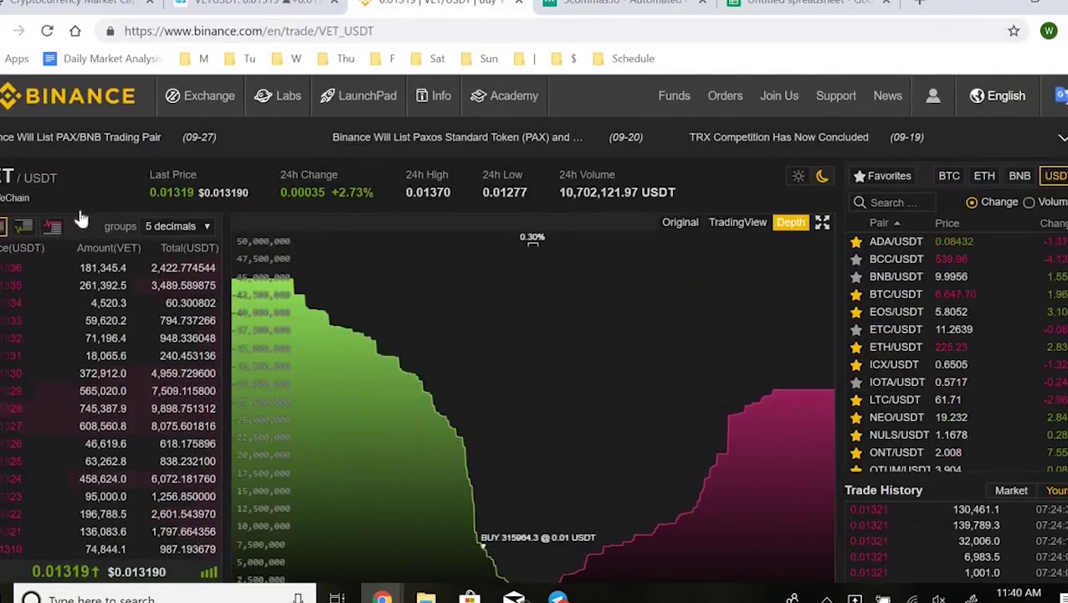
scroll(138, 251, "down", 5)
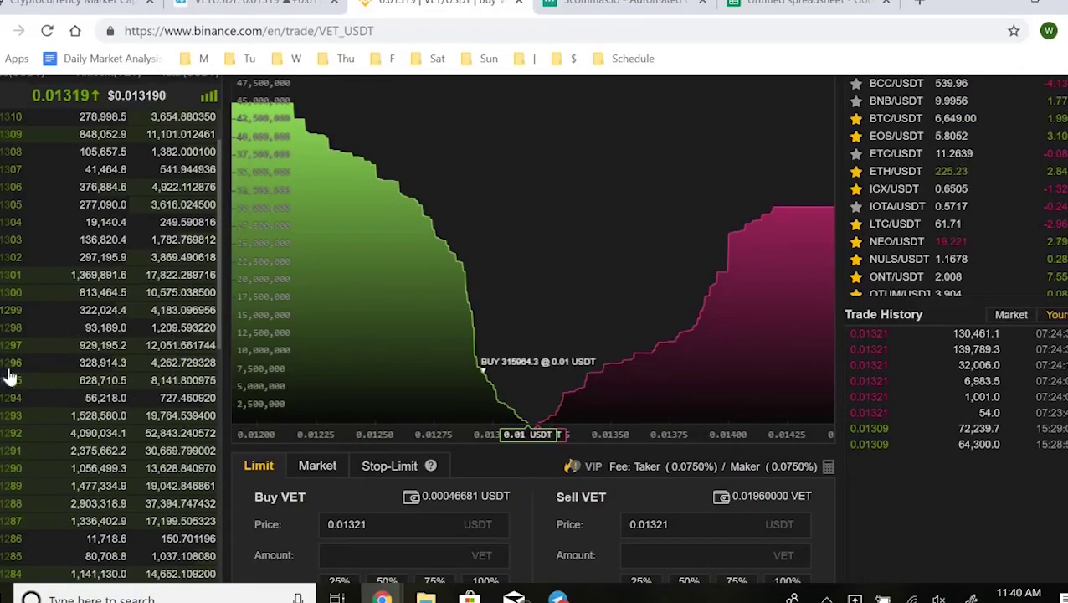
Return to the 3Commas SmartTrade form and review the limit buy price, the total and the size options
left_click(603, 4)
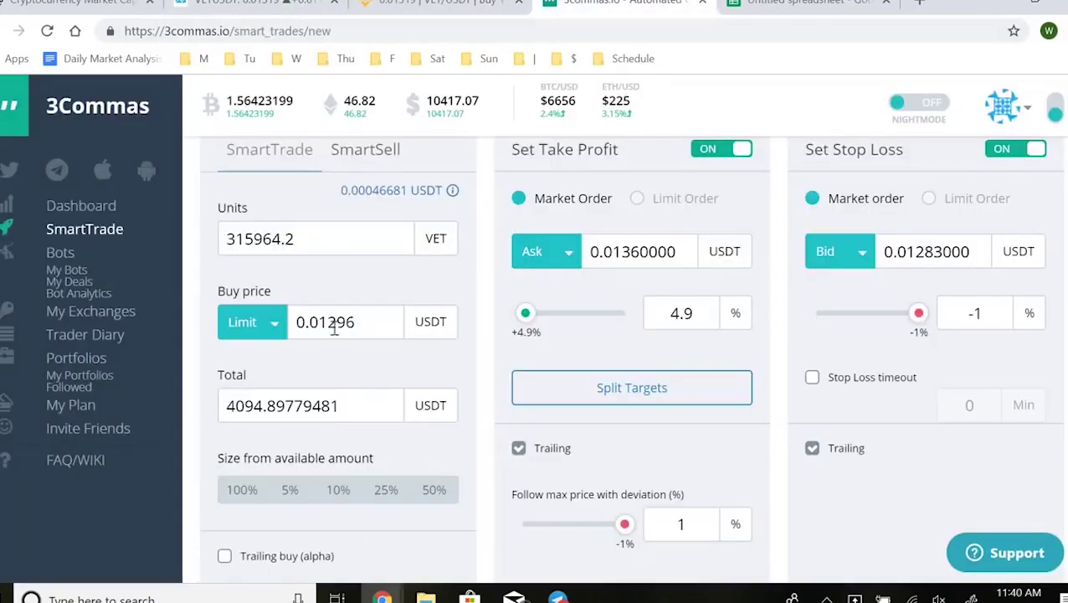
scroll(333, 369, "down", 1)
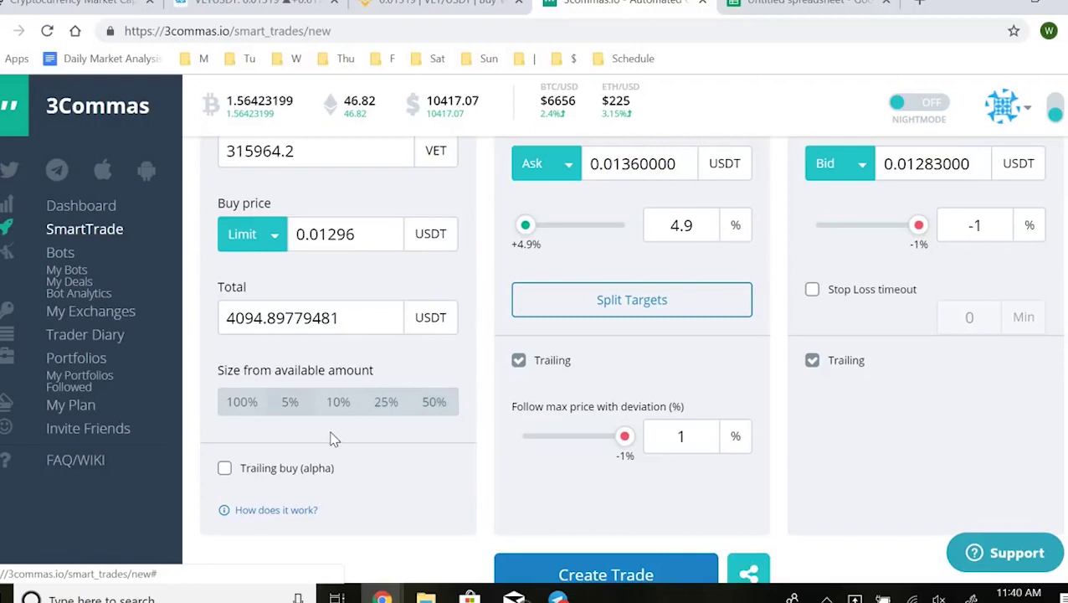
scroll(333, 440, "down", 1)
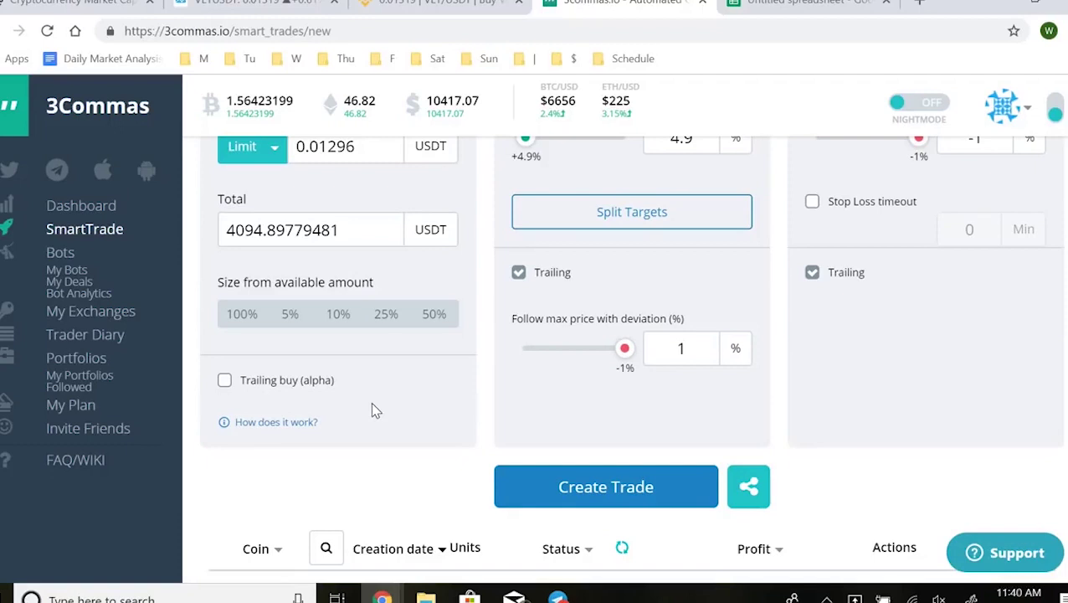
scroll(368, 402, "up", 3)
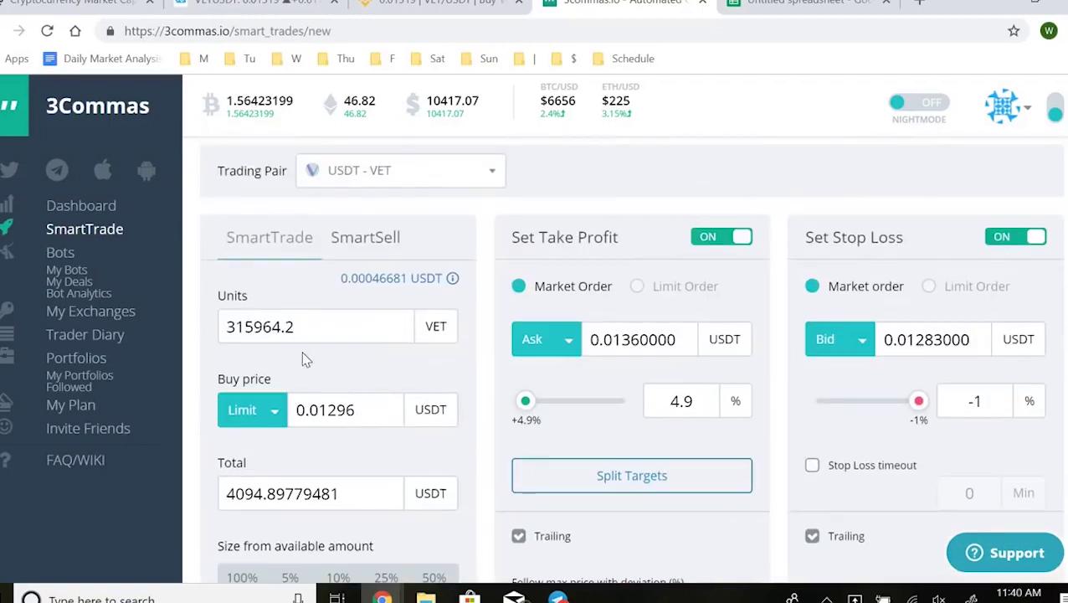
Set the take profit percentage to 5%
scroll(355, 367, "down", 1)
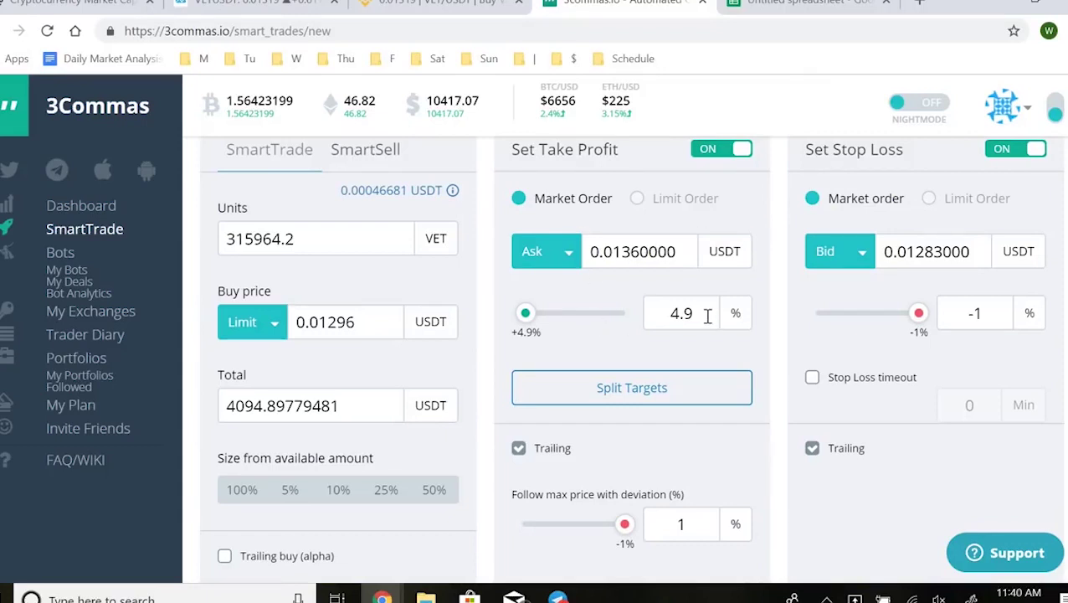
left_click_drag(708, 315, 632, 318)
type("5")
left_click(617, 334)
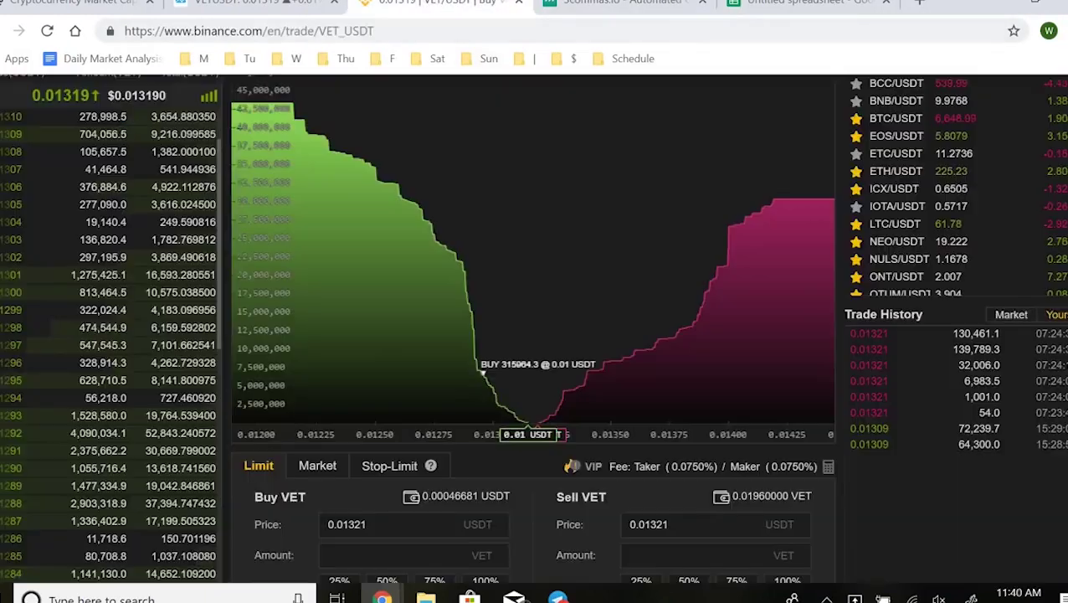
Switch to Binance, show only the VET/USDT sell orders and examine the sell walls between about 0.0133 and 0.0139
left_click(443, 3)
scroll(201, 177, "up", 2)
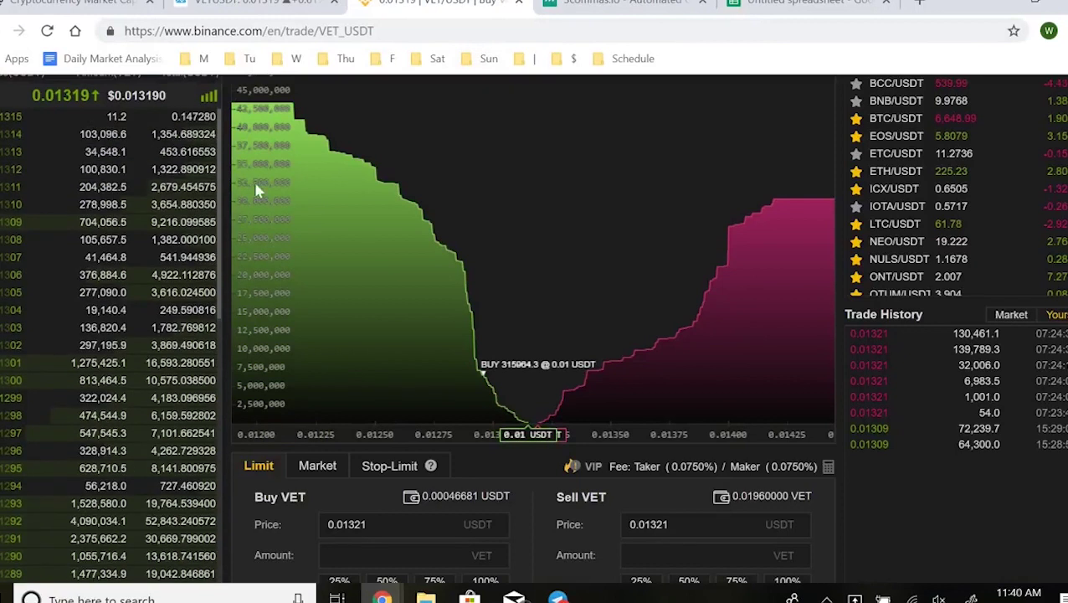
scroll(223, 194, "up", 2)
scroll(179, 203, "up", 2)
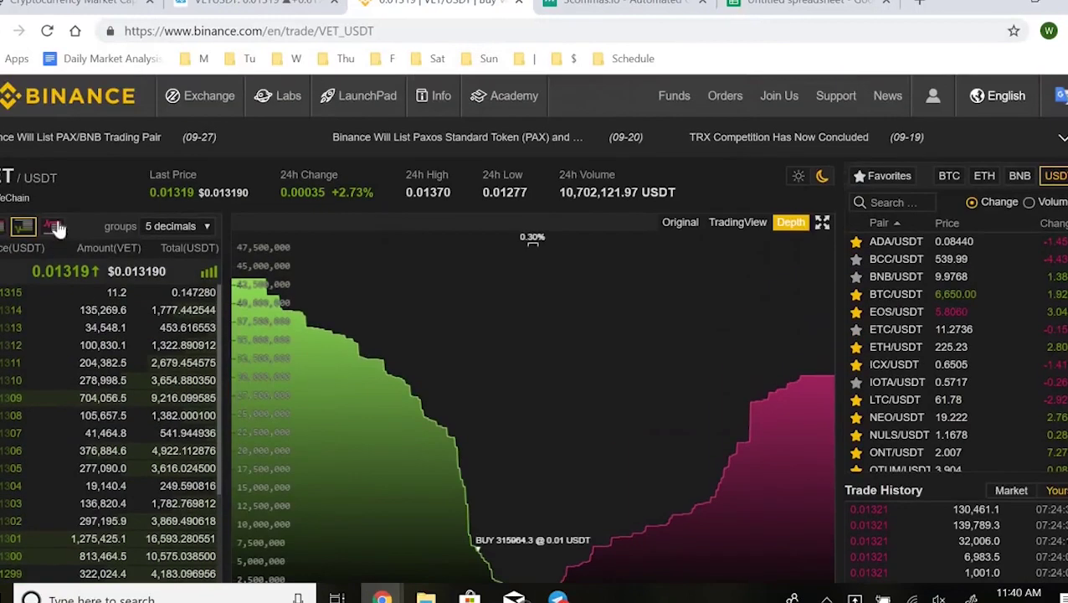
scroll(150, 180, "down", 5)
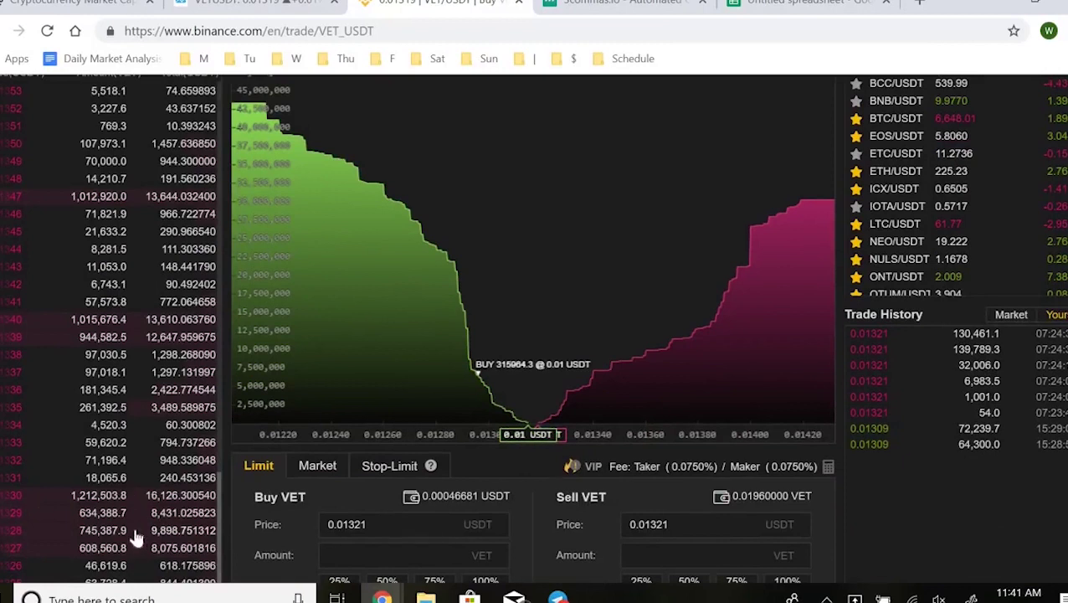
scroll(113, 331, "up", 2)
scroll(113, 331, "up", 2)
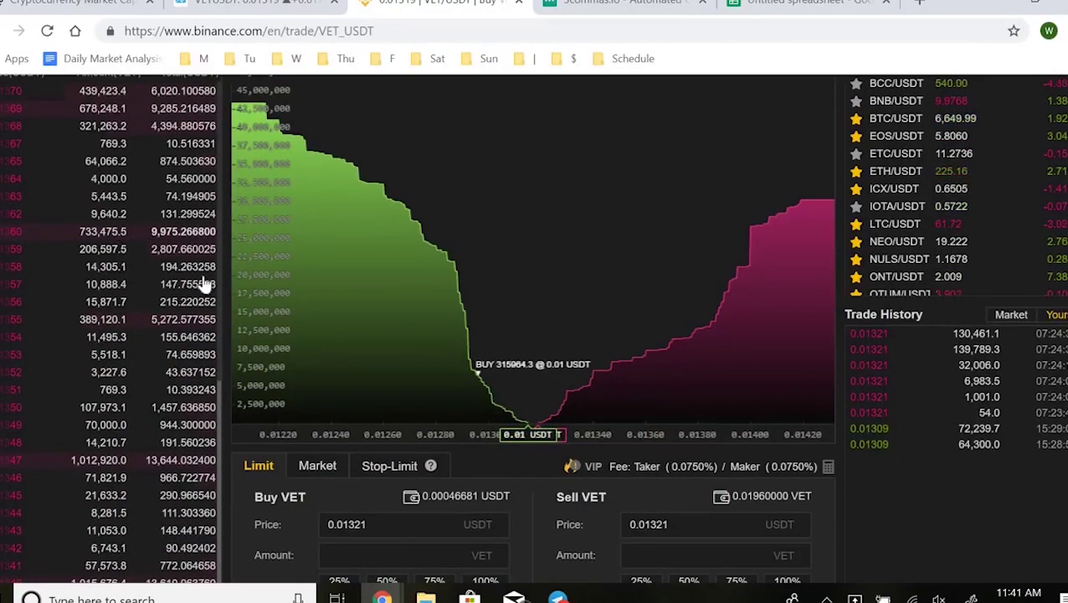
scroll(167, 255, "up", 1)
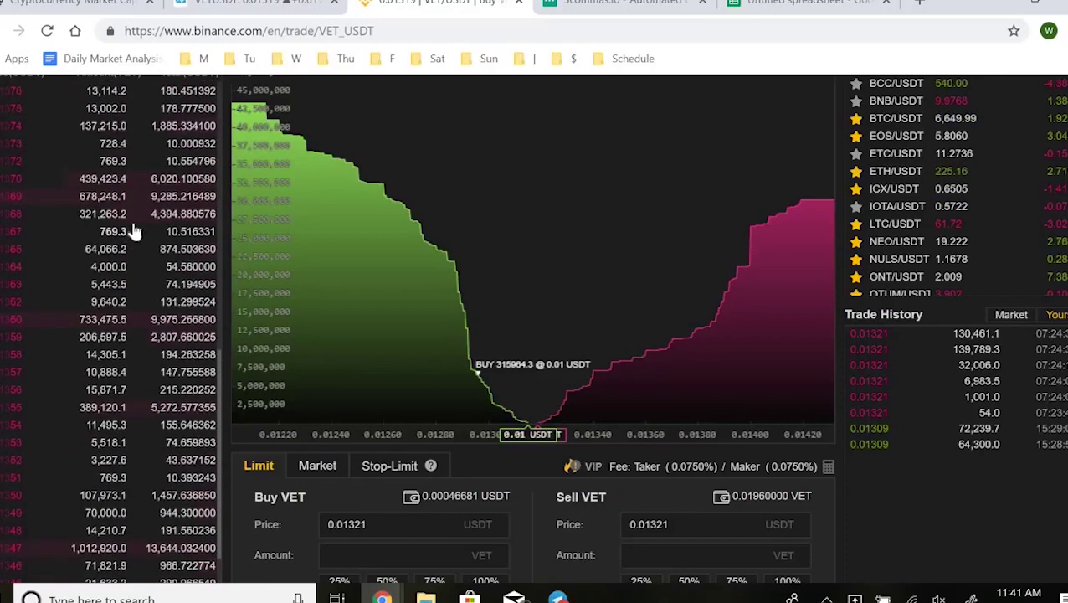
scroll(138, 226, "up", 1)
scroll(151, 253, "up", 3)
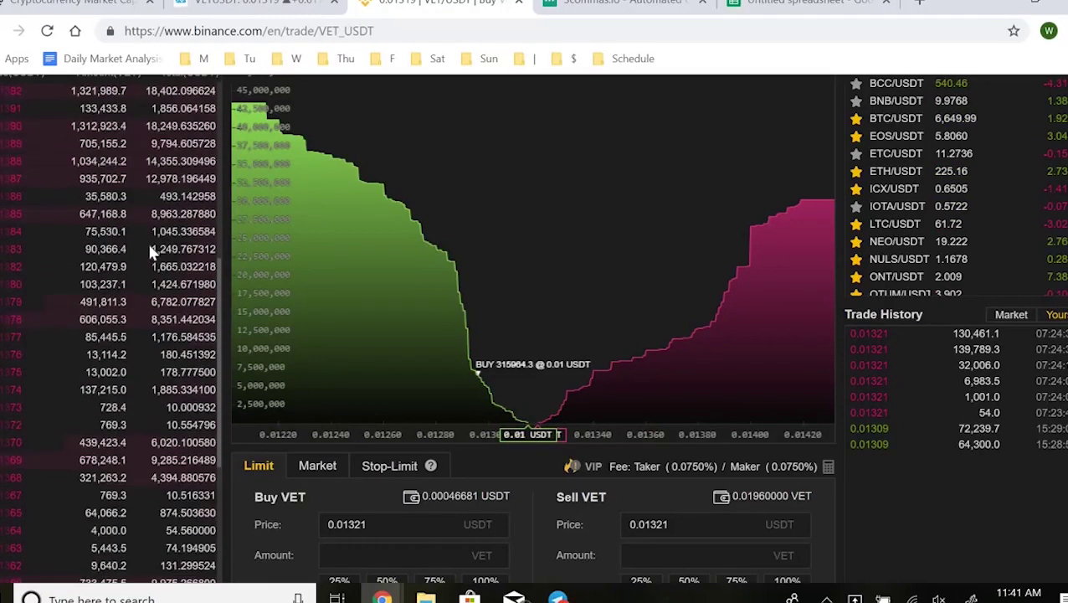
scroll(147, 305, "down", 1)
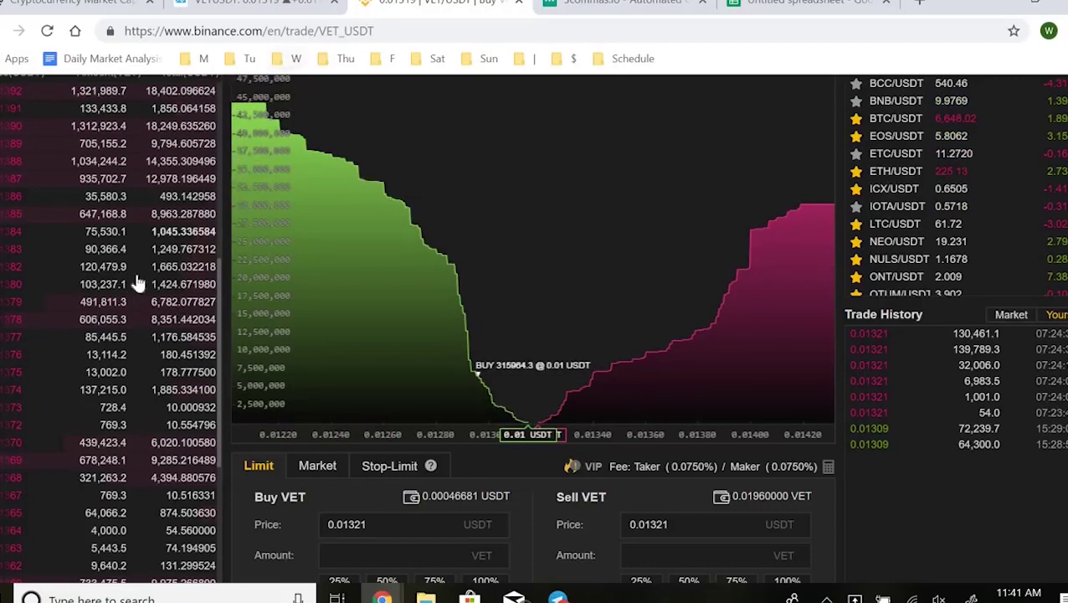
Return to 3Commas SmartTrade and set the take profit ask price to 0.01380 USDT
left_click(618, 5)
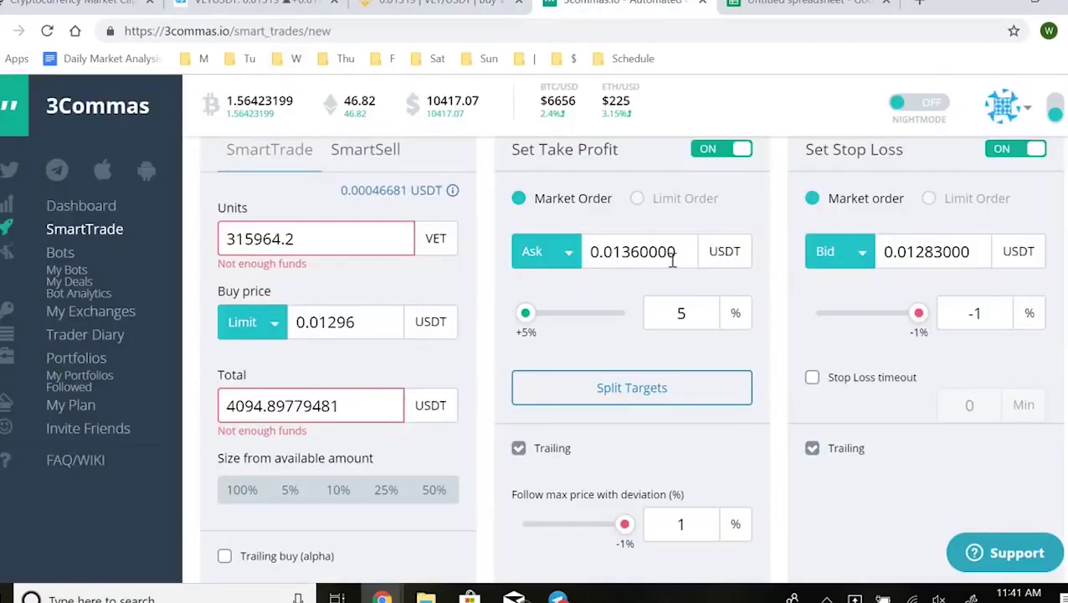
left_click(639, 255)
key("BackSpace")
type("8")
left_click(638, 344)
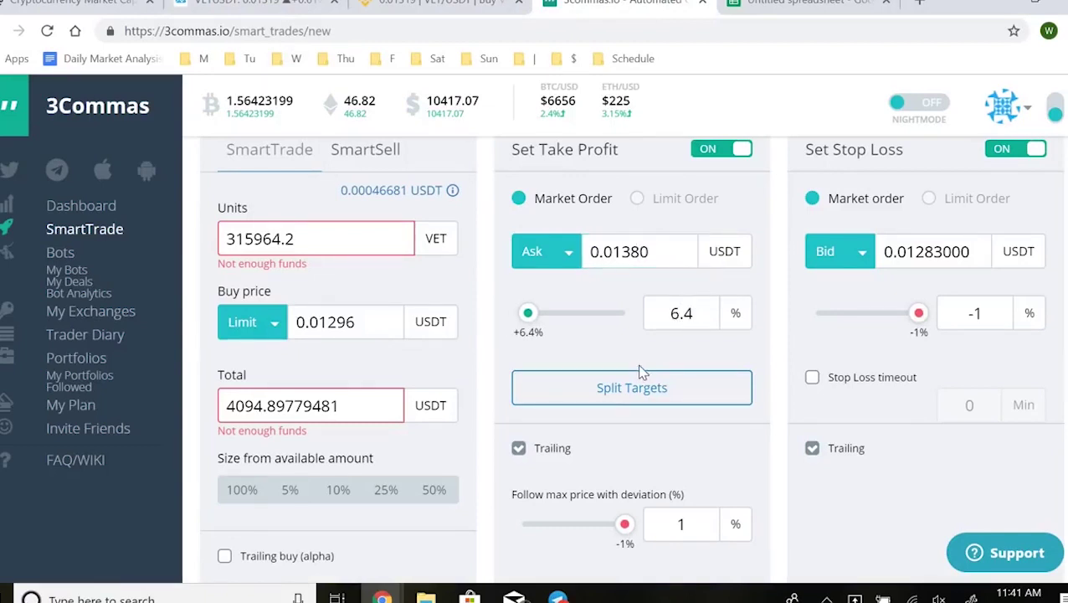
Review the take profit section, including split targets, trailing and the max price deviation
scroll(636, 366, "down", 1)
scroll(665, 402, "up", 1)
scroll(655, 279, "down", 1)
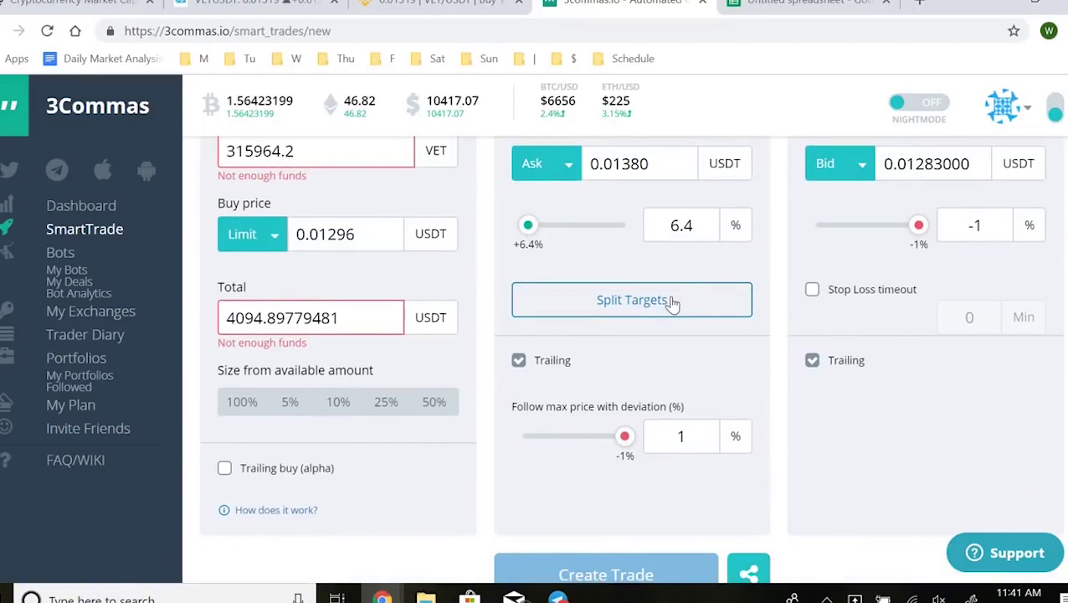
scroll(622, 426, "up", 1)
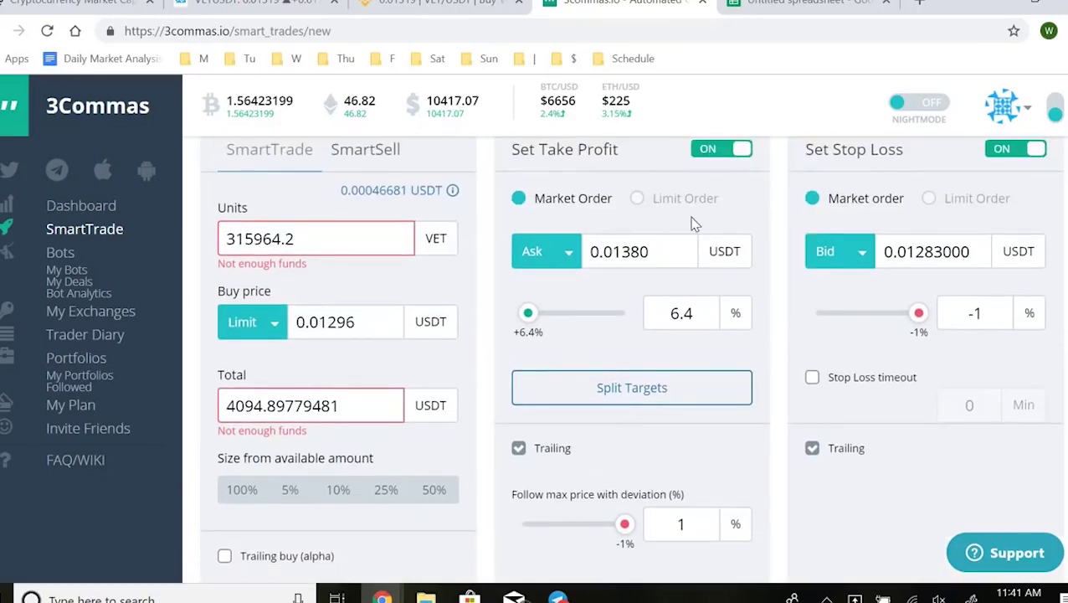
scroll(622, 293, "down", 1)
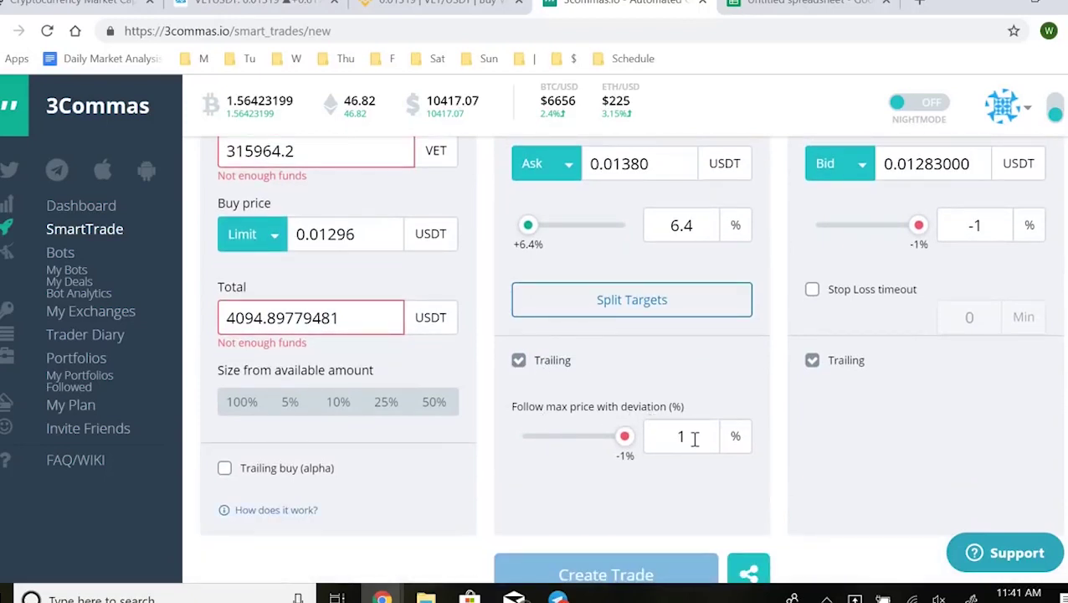
scroll(727, 401, "up", 1)
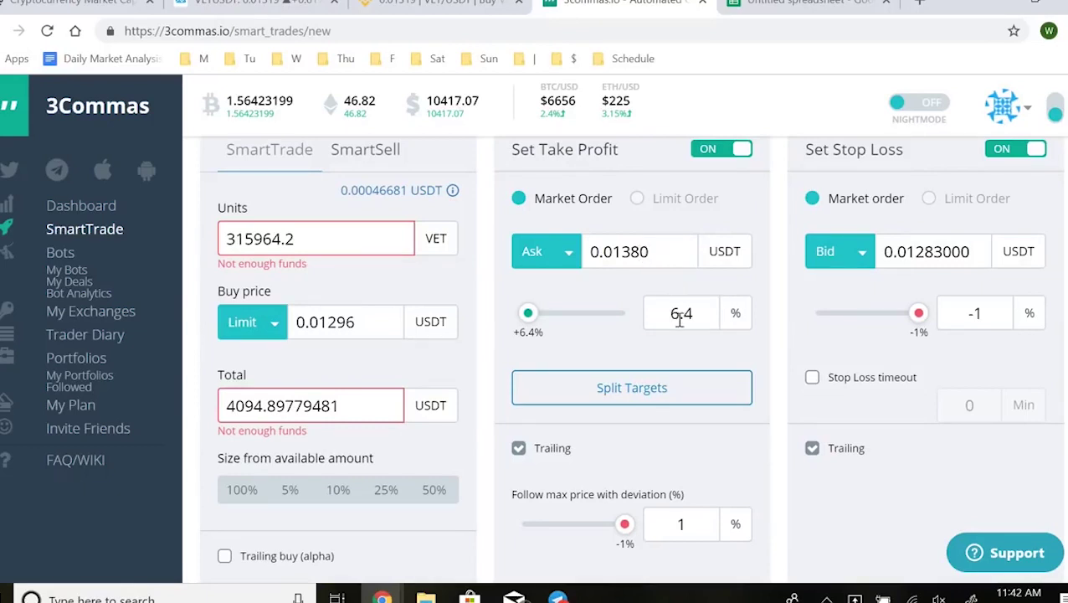
Check the Binance sell orders around 0.01380, and return to 3Commas to review the take profit, trailing and stop loss settings
left_click(444, 3)
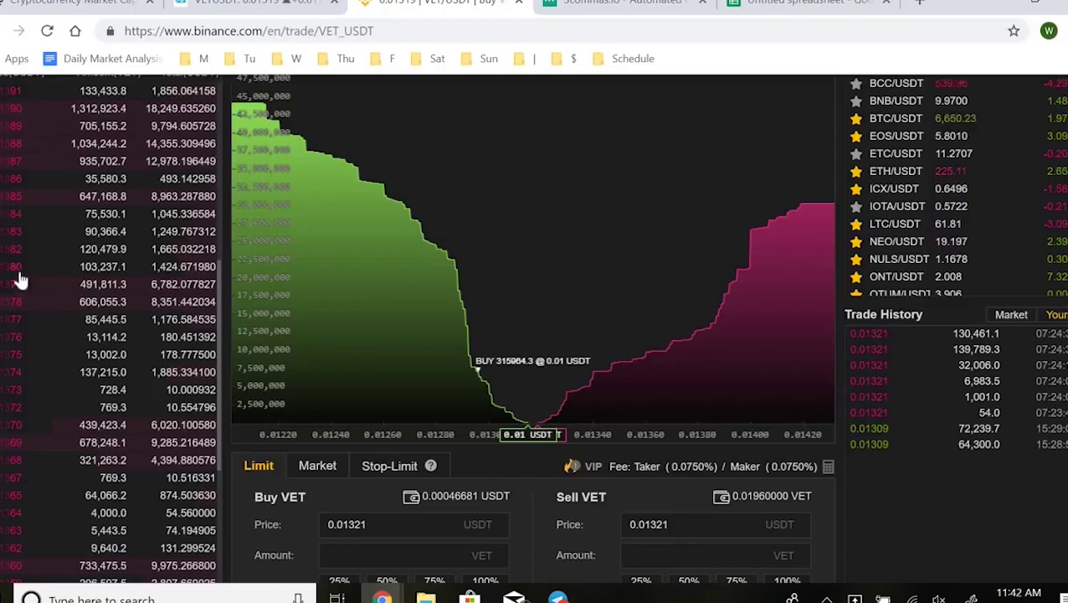
left_click(598, 5)
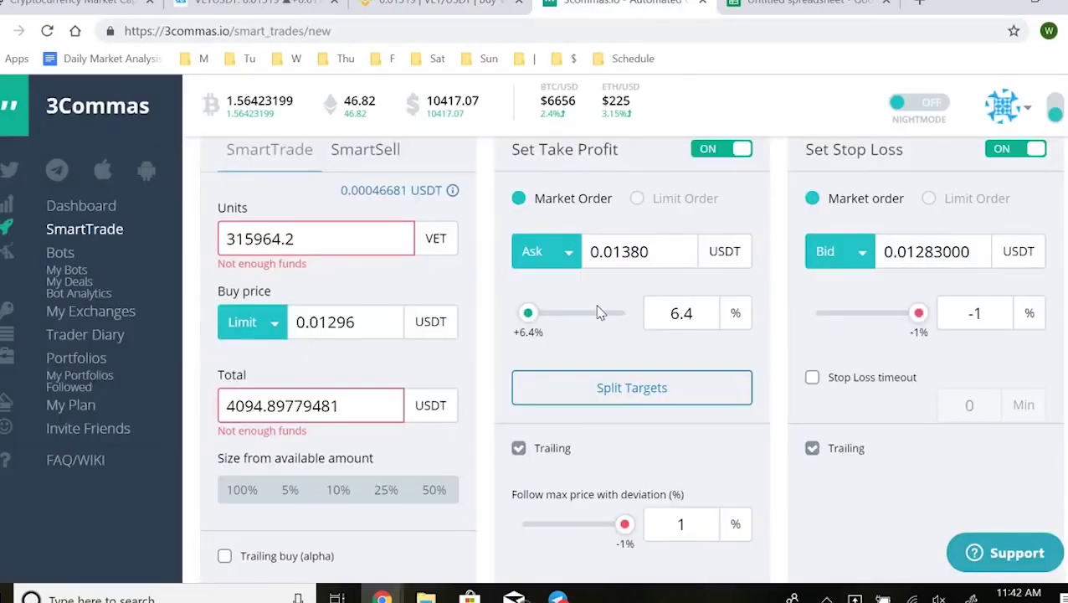
scroll(601, 311, "down", 1)
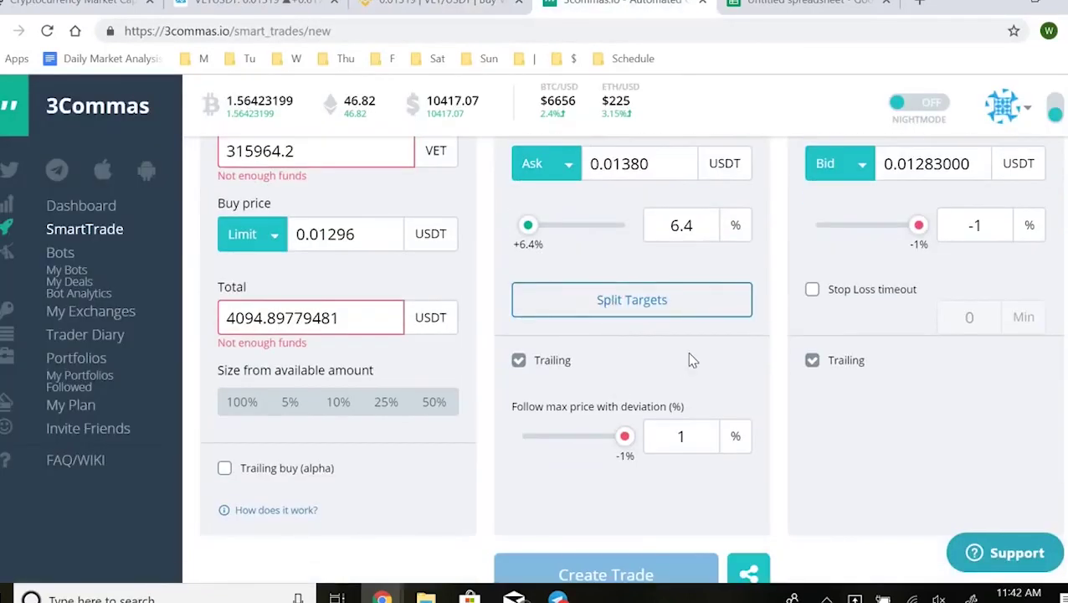
scroll(669, 335, "down", 1)
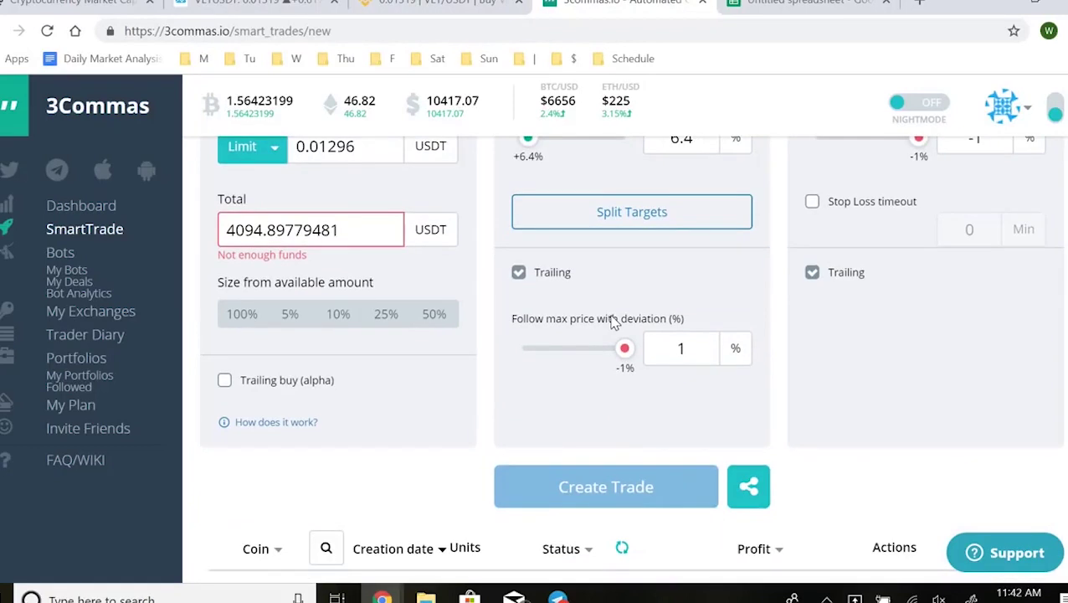
scroll(615, 322, "up", 4)
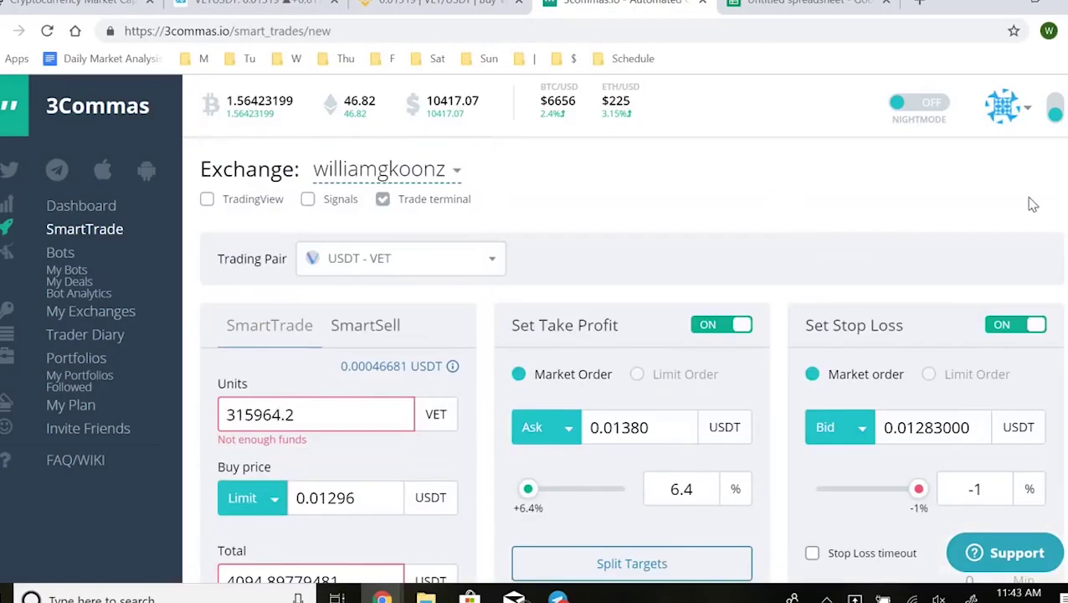
scroll(917, 275, "down", 2)
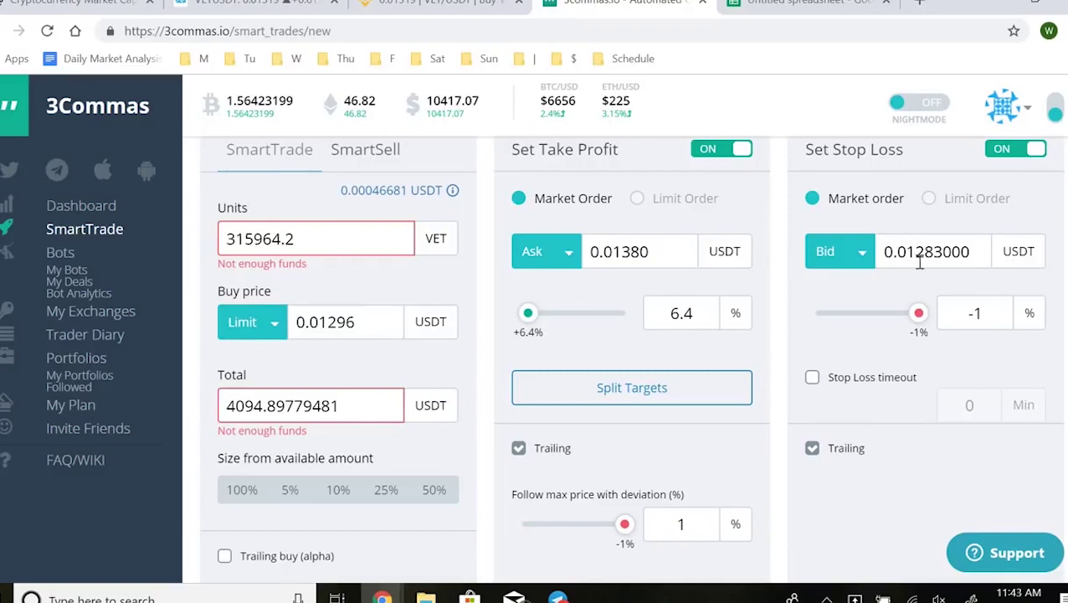
Switch to Binance and show only the VET/USDT buy orders to examine the support levels around 0.0129 for the stop loss
left_click(424, 6)
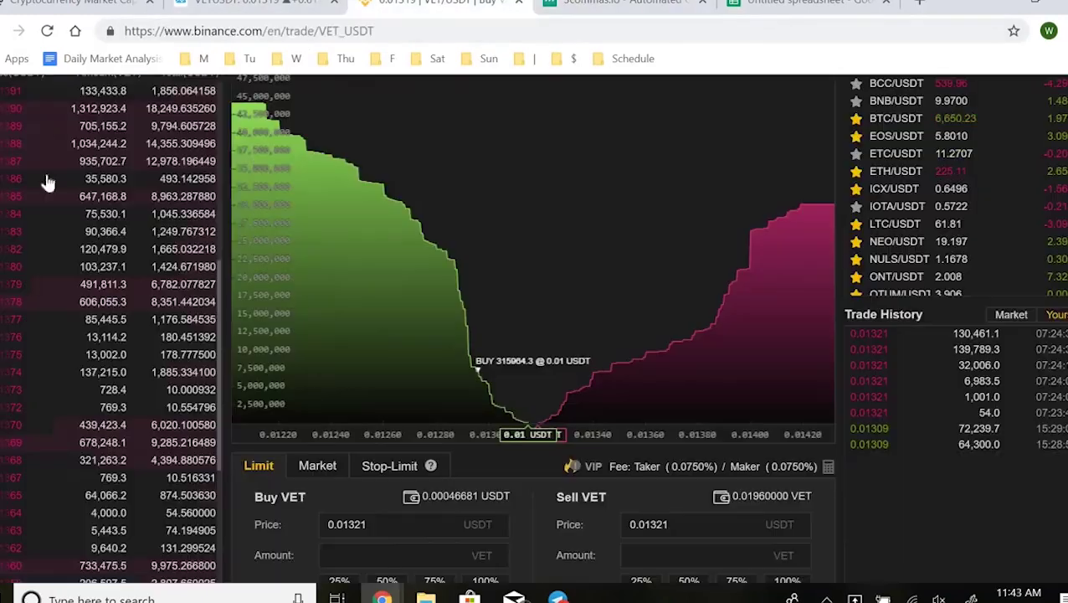
scroll(292, 533, "up", 3)
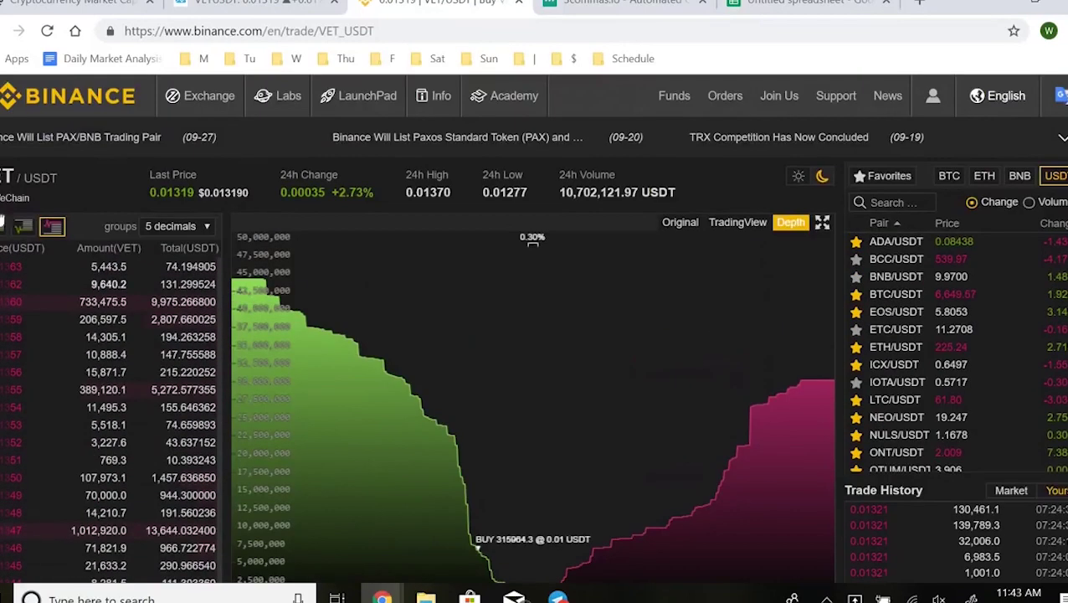
scroll(120, 177, "down", 5)
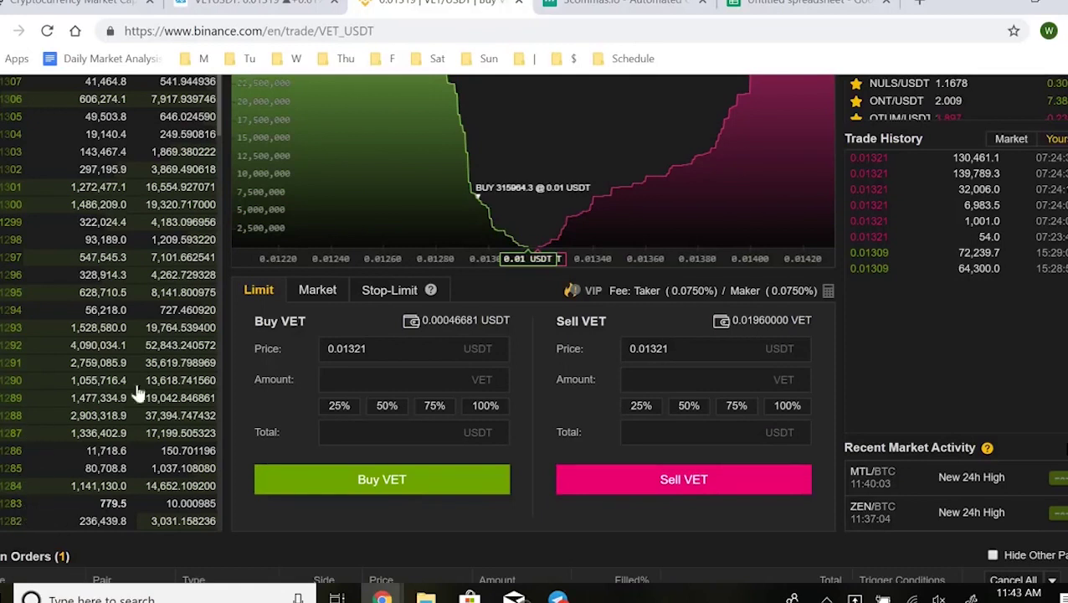
Return to 3Commas SmartTrade and review the stop loss bid price, percentage and trailing option
key("ctrl+Tab")
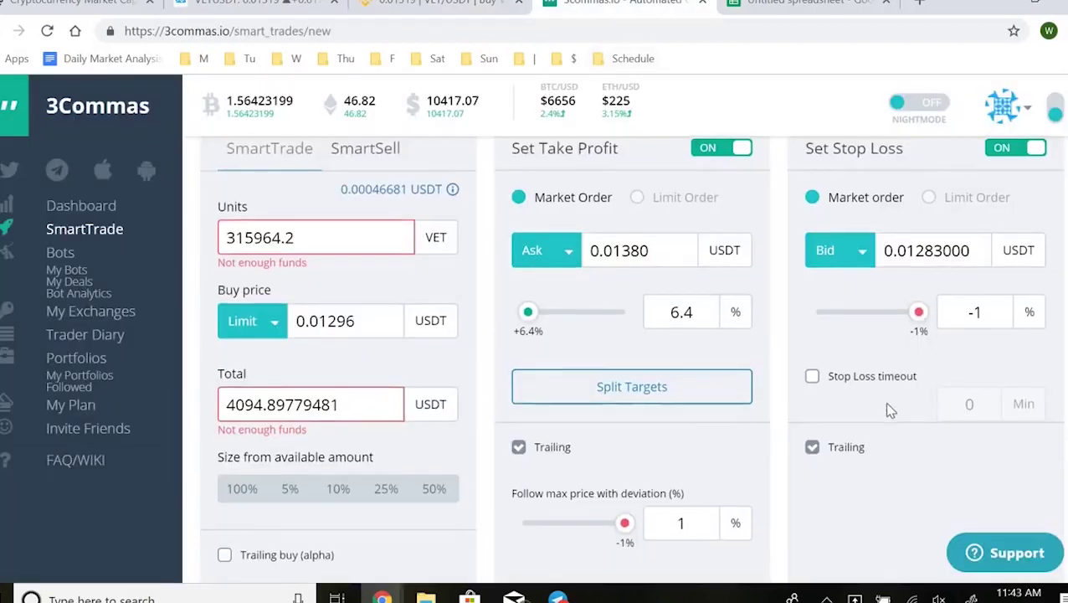
scroll(837, 393, "down", 1)
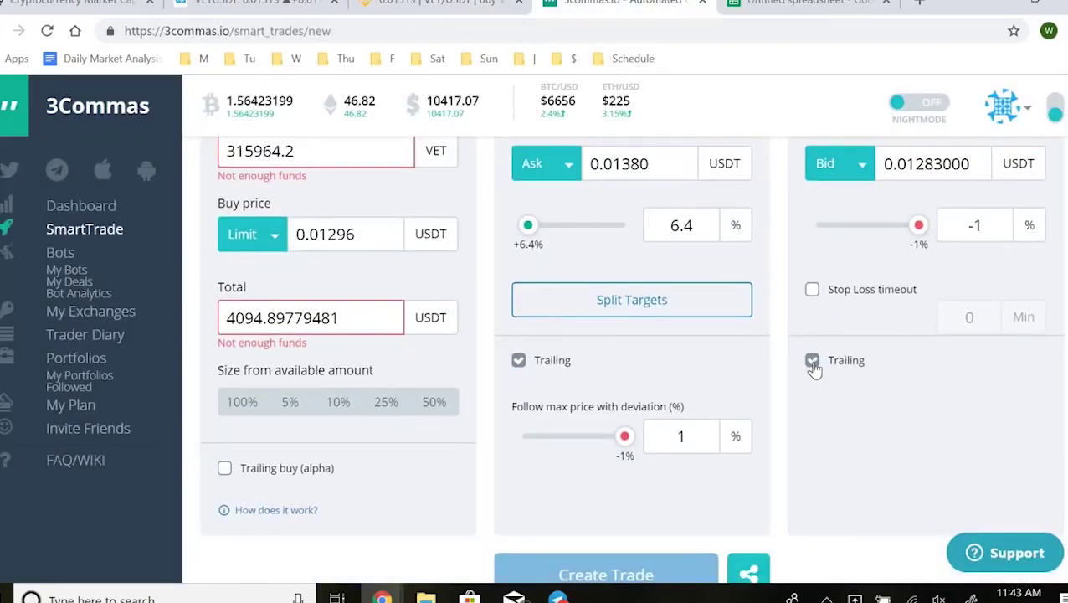
scroll(815, 369, "up", 1)
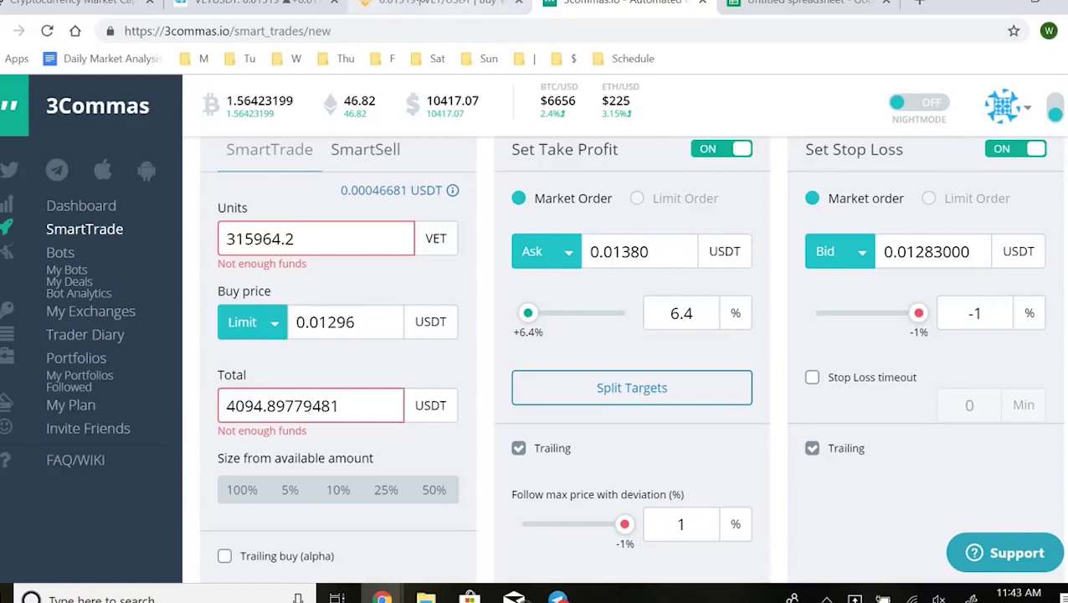
Switch to the TradingView VETUSDT chart, dismiss the NEOUSDT alert, and measure a small price drop starting at 0.01320, deleting the measurement at the end
left_click(267, 4)
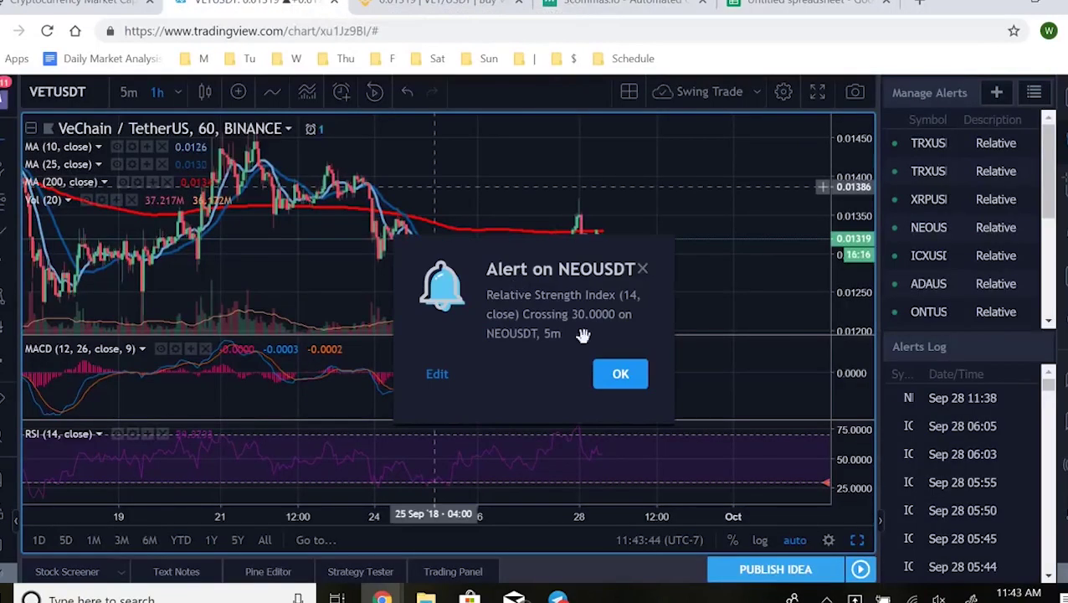
left_click(620, 373)
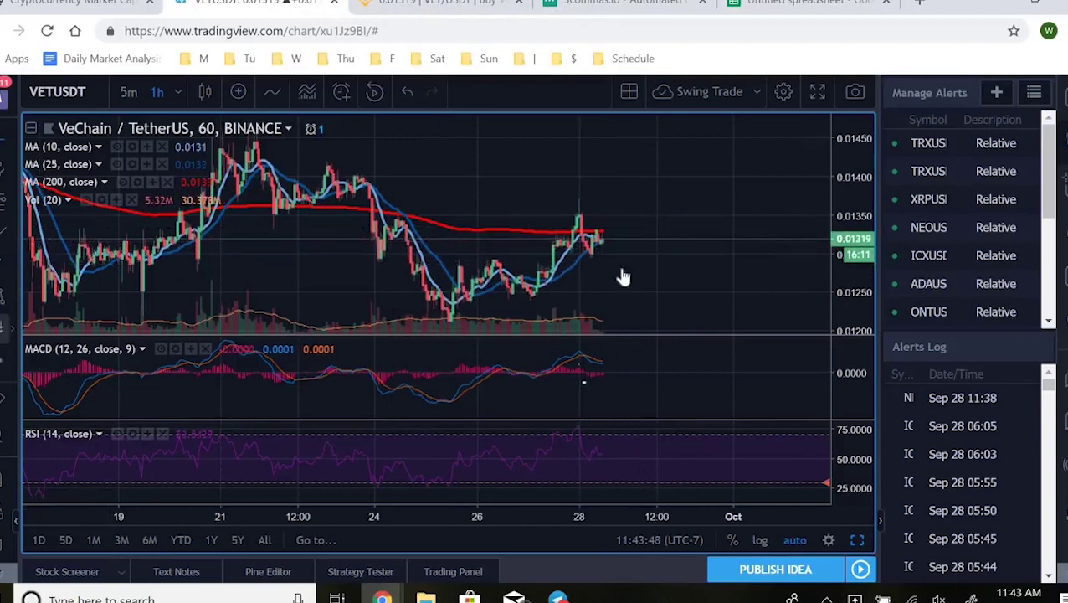
left_click(660, 238, "shift")
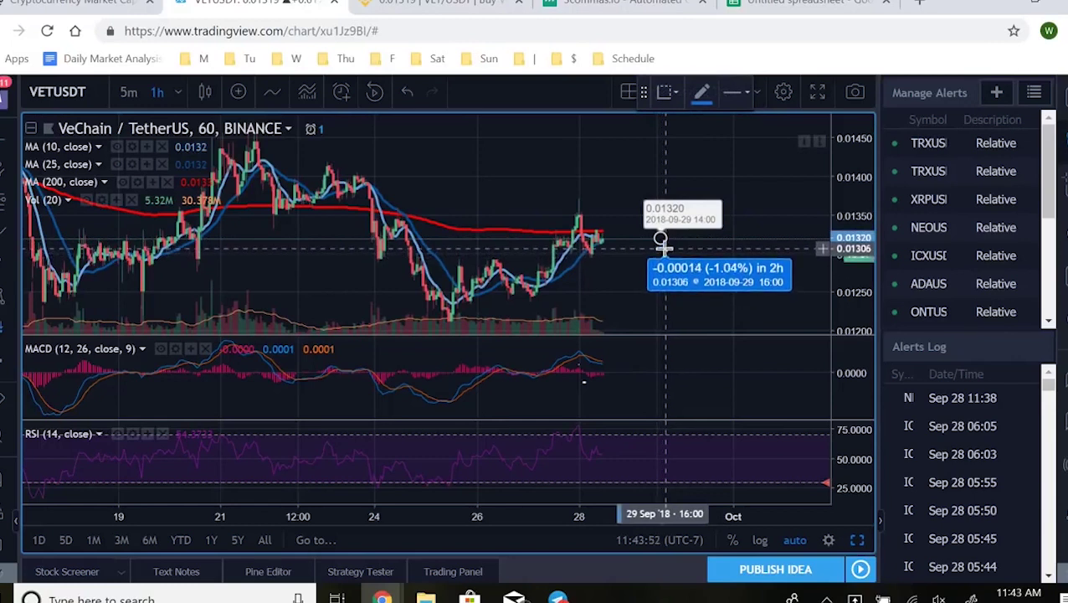
left_click(663, 247)
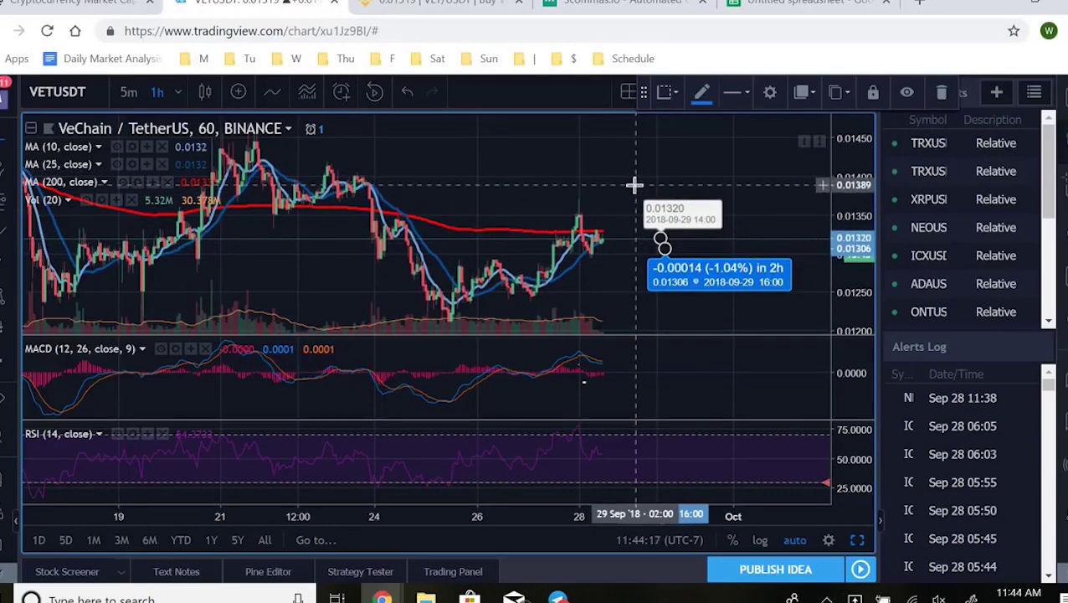
left_click(941, 92)
Return to 3Commas to review the stop loss settings and the placed USDT_VET buy order, and view the compounding spreadsheet in Google Sheets
left_click(627, 9)
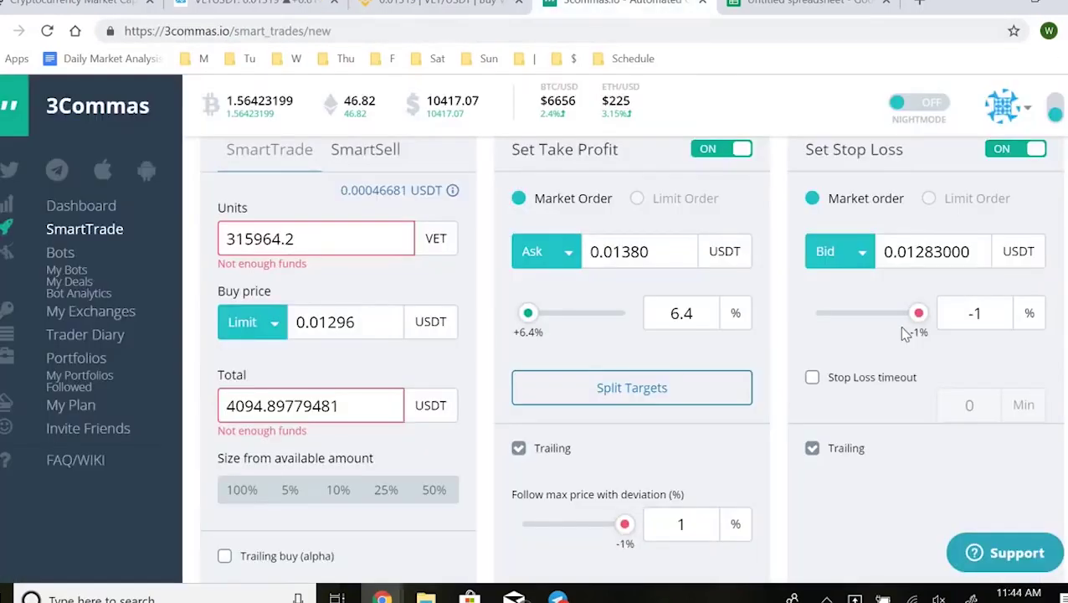
scroll(877, 369, "down", 1)
scroll(875, 372, "up", 1)
scroll(883, 361, "down", 3)
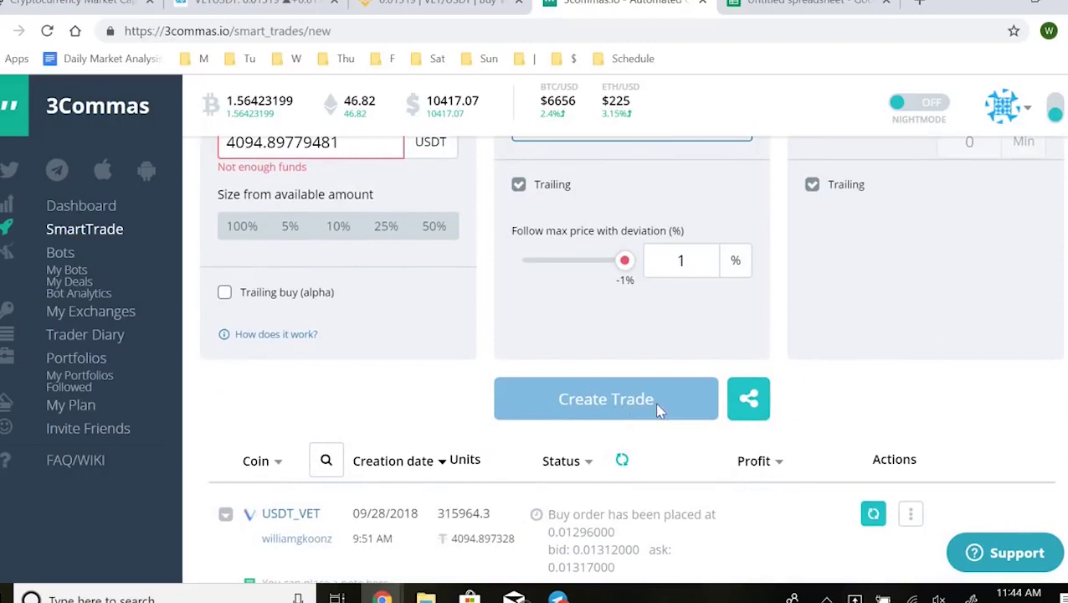
scroll(654, 401, "down", 2)
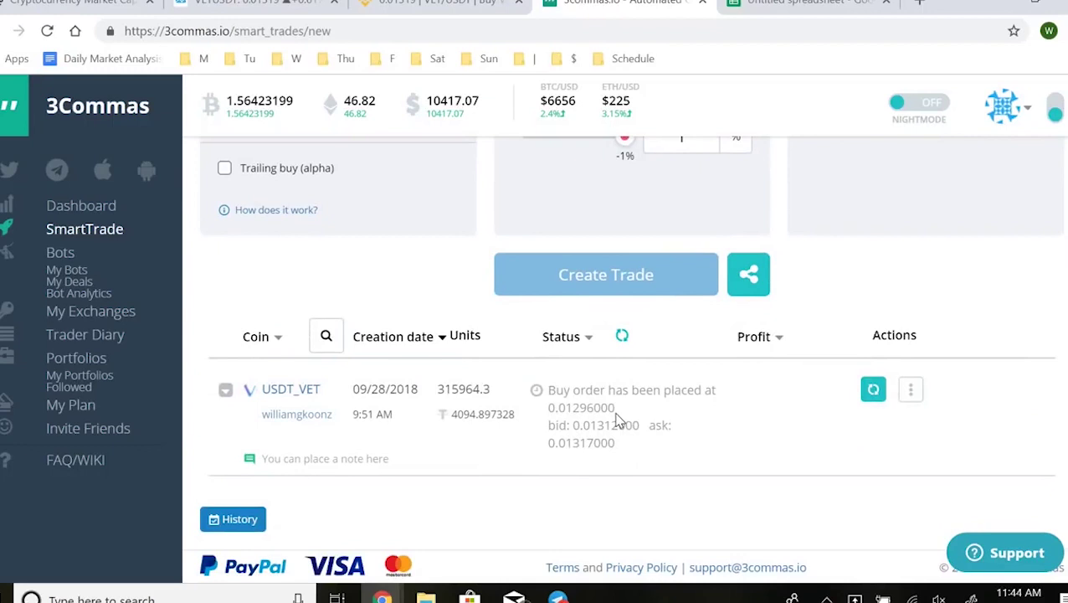
left_click(756, 5)
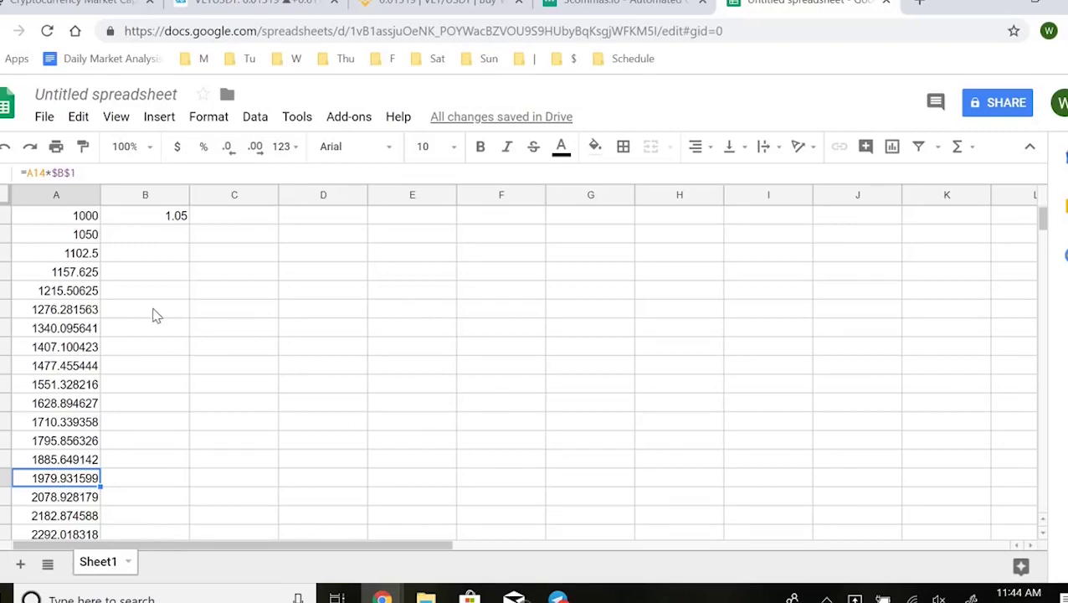
Switch to the TradingView VETUSDT chart, set the 5-minute interval, and measure the price rise from 0.01302 to the 28 September peak
left_click(251, 4)
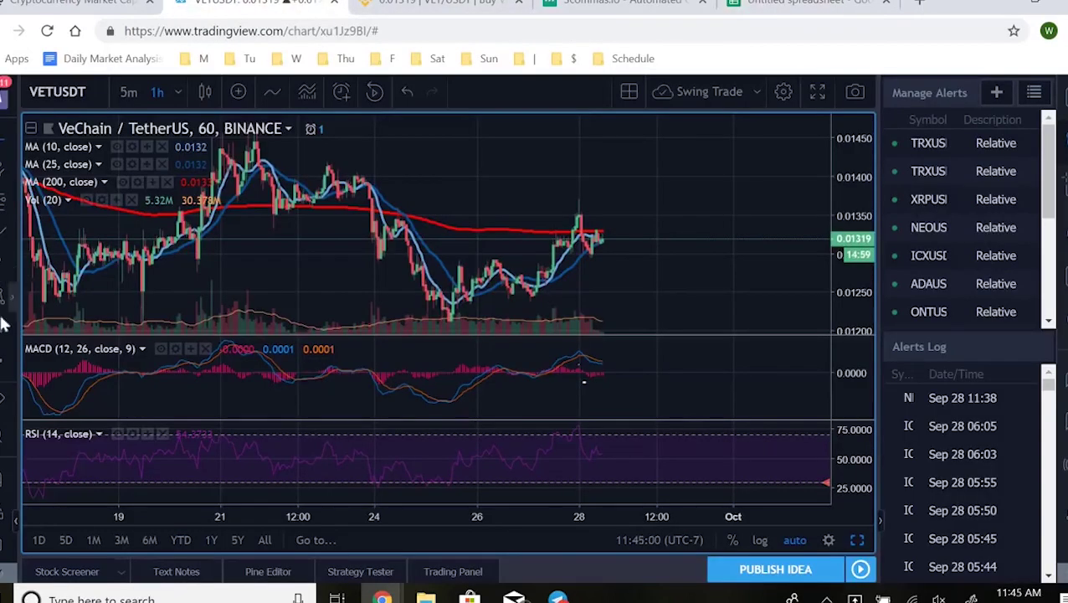
left_click(128, 91)
scroll(586, 256, "down", 4)
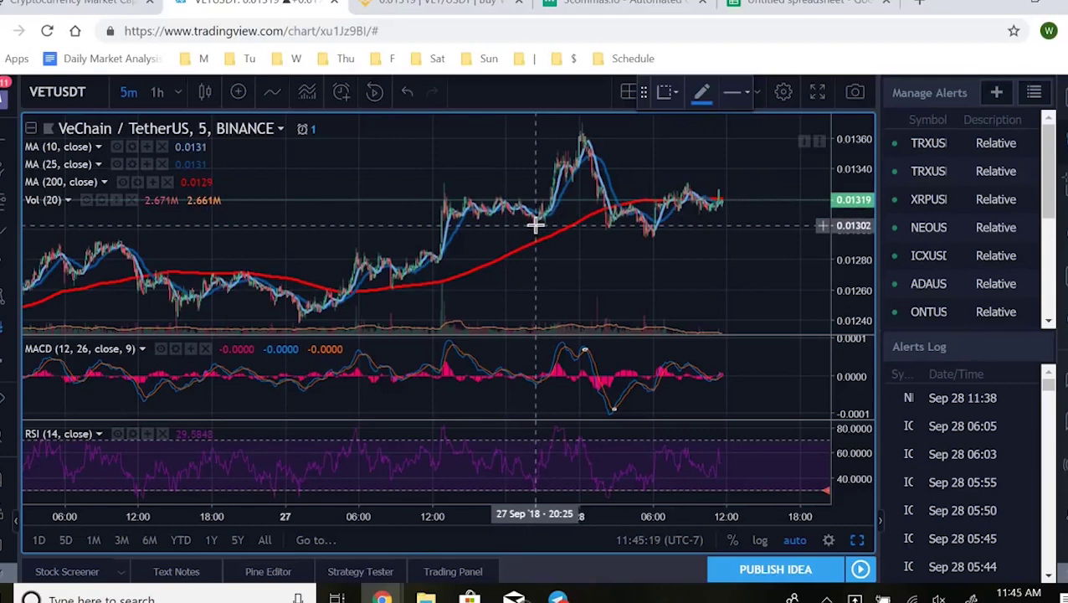
left_click(535, 226, "shift")
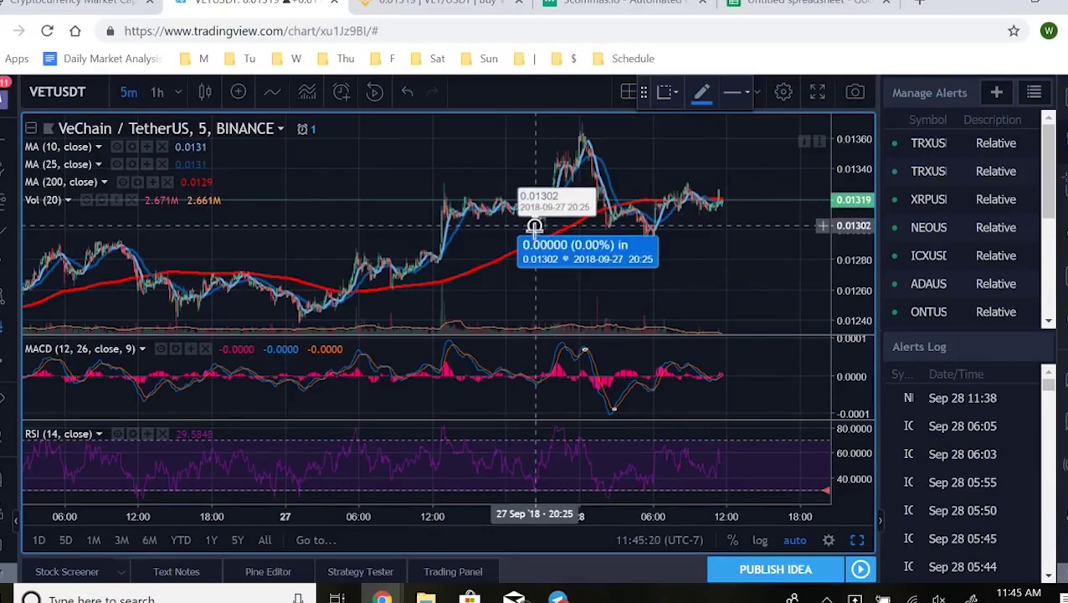
left_click(583, 130)
Move the measurement's start point to 0.01303 on 27 September 13:25 to check the full rise, and delete the measurement
scroll(628, 134, "down", 5)
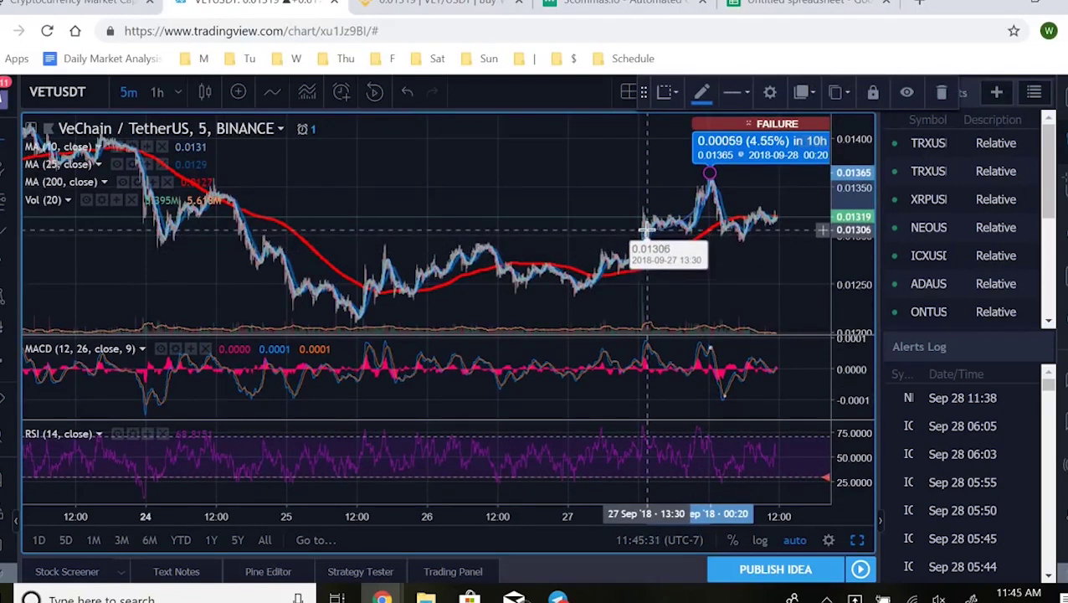
left_click(645, 232)
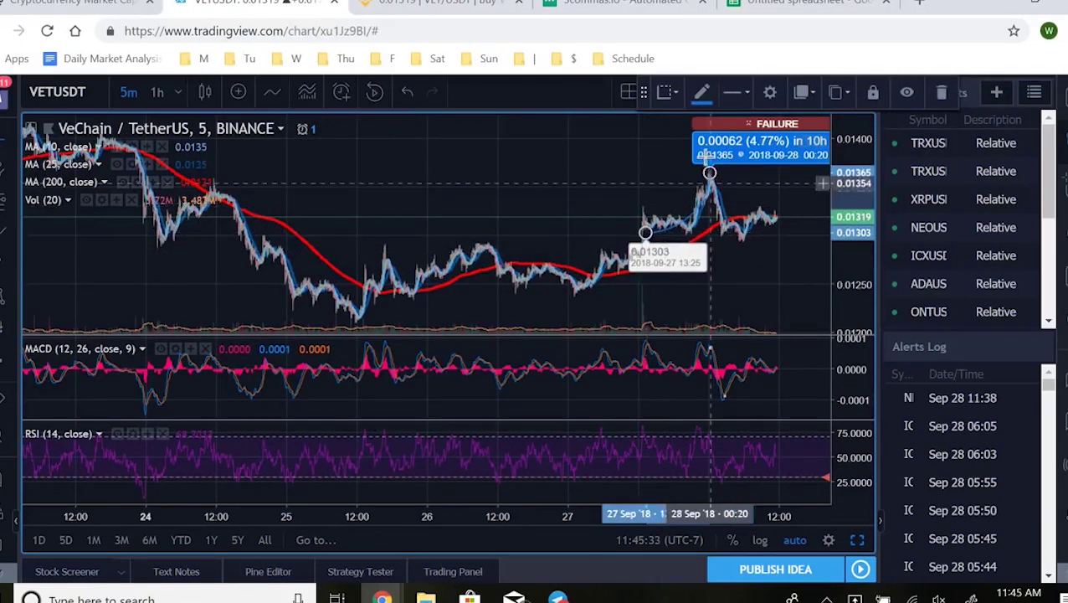
left_click(711, 174)
left_click_drag(585, 163, 524, 162)
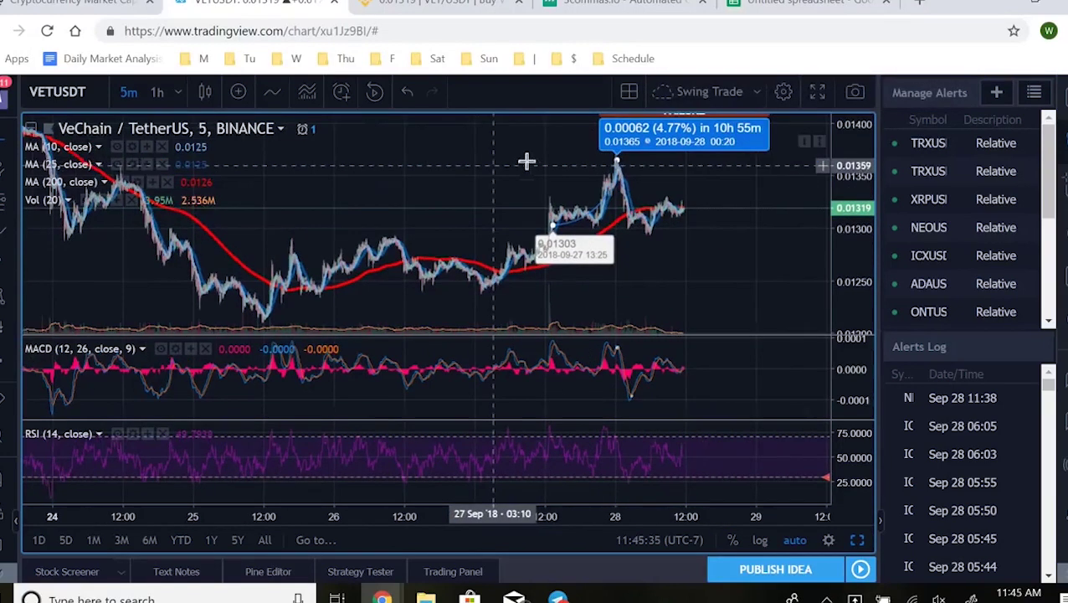
left_click(736, 144)
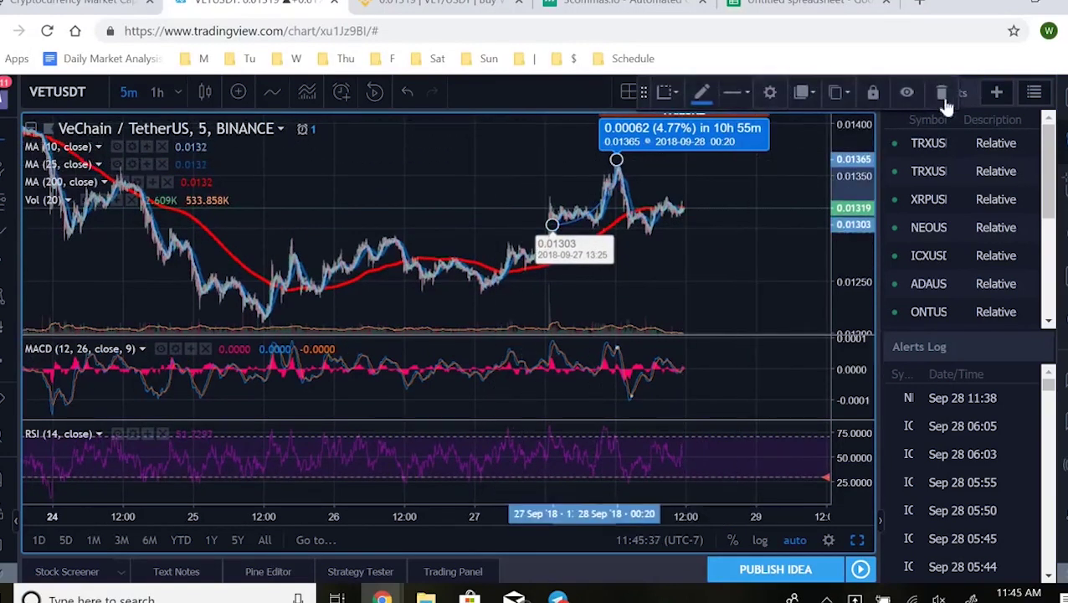
key("Delete")
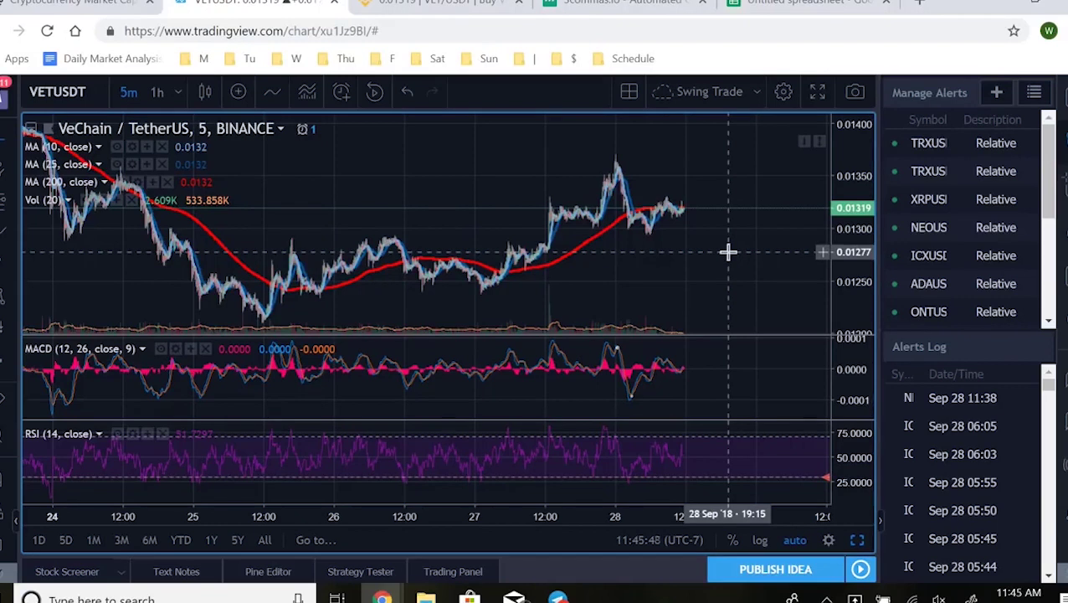
Look over the coins ranked by 24-hour volume on CoinMarketCap and return to the TradingView VETUSDT chart
left_click(75, 3)
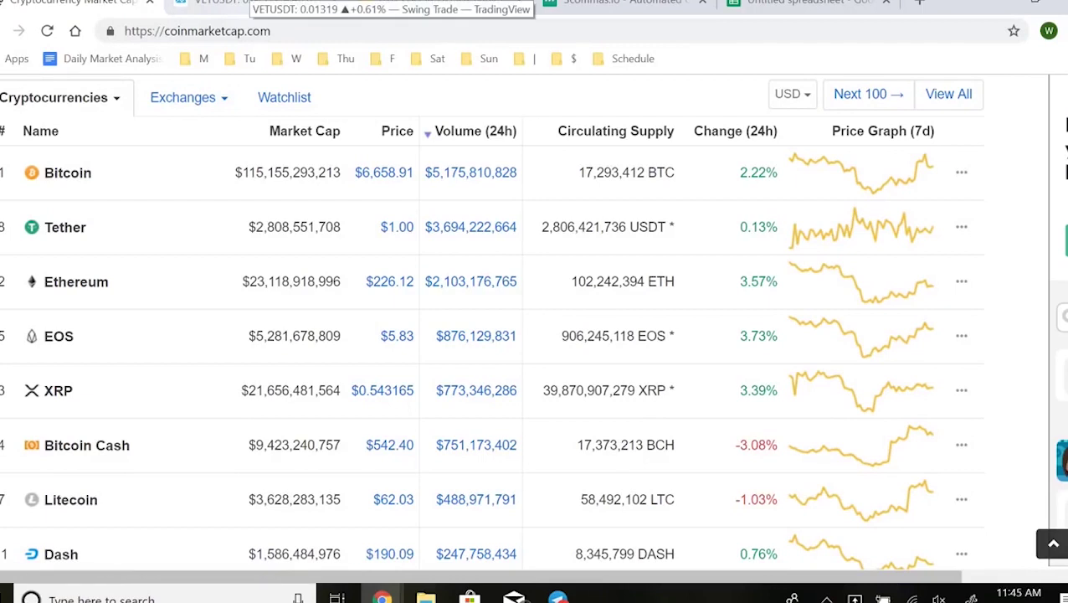
left_click(235, 4)
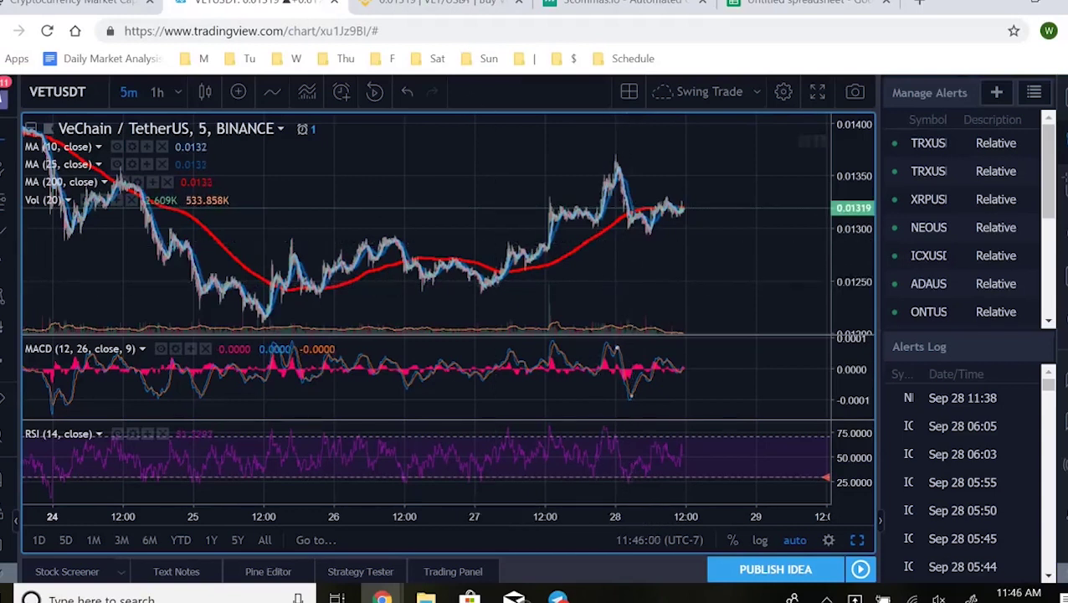
Switch to Binance, review the VET/USDT depth chart and buy orders, and show only the sell orders to examine the resistance levels
key("ctrl+Tab")
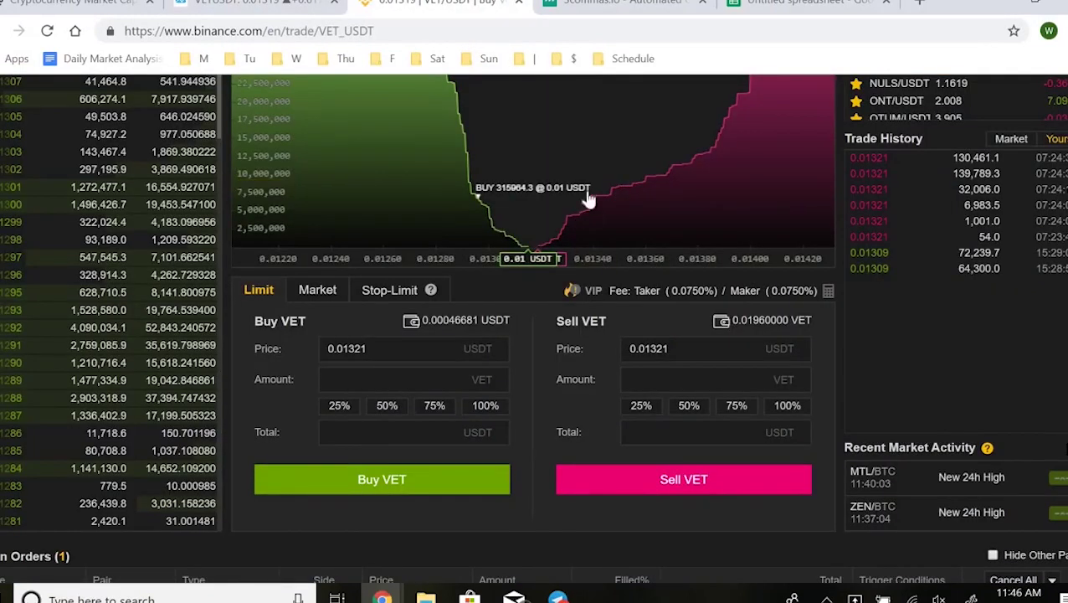
scroll(502, 502, "up", 2)
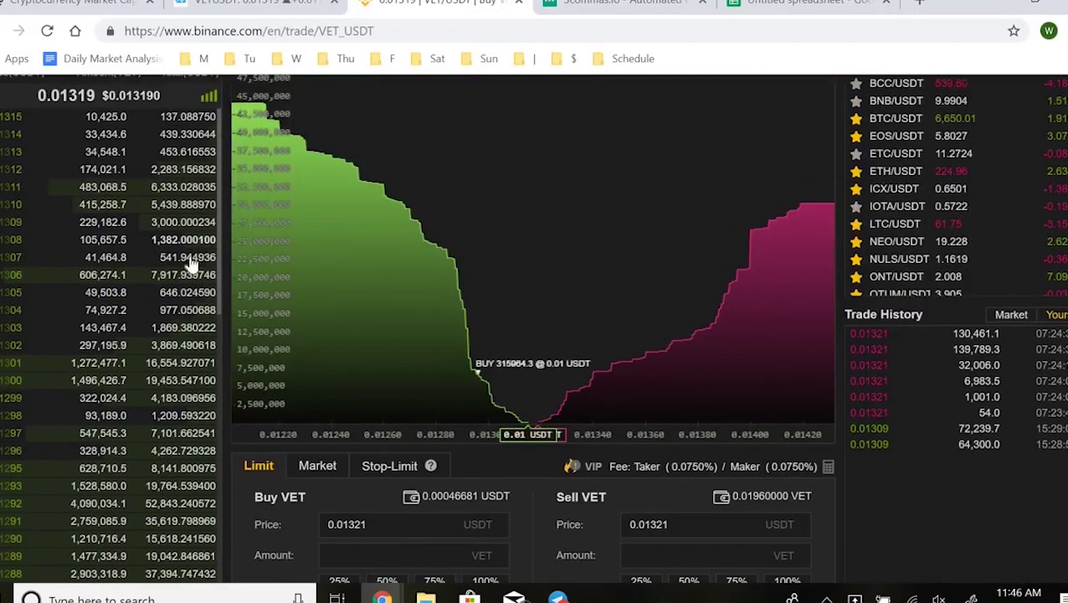
scroll(161, 393, "up", 2)
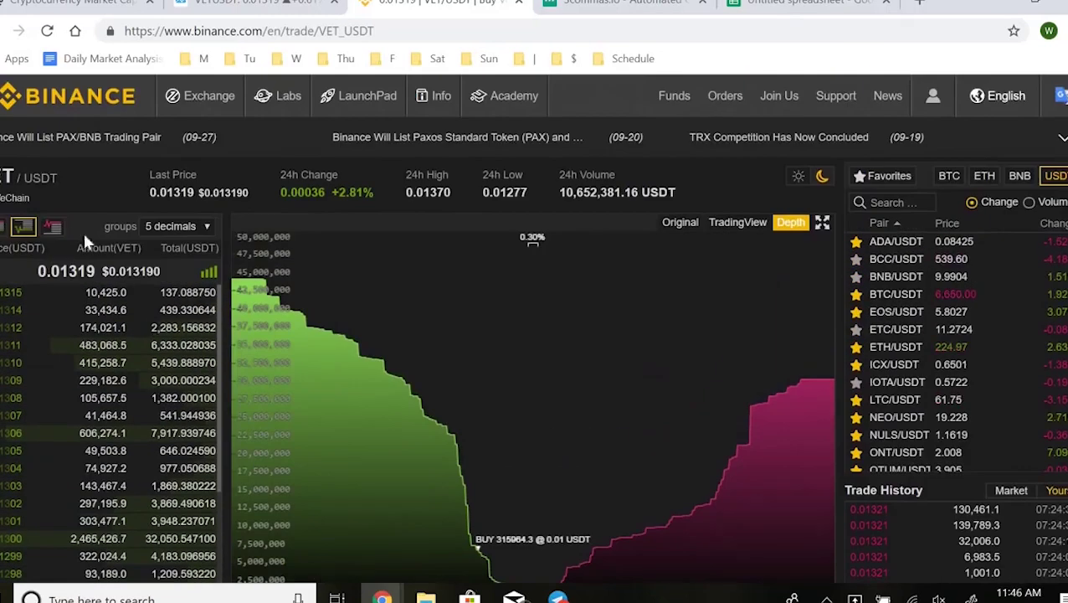
left_click(52, 226)
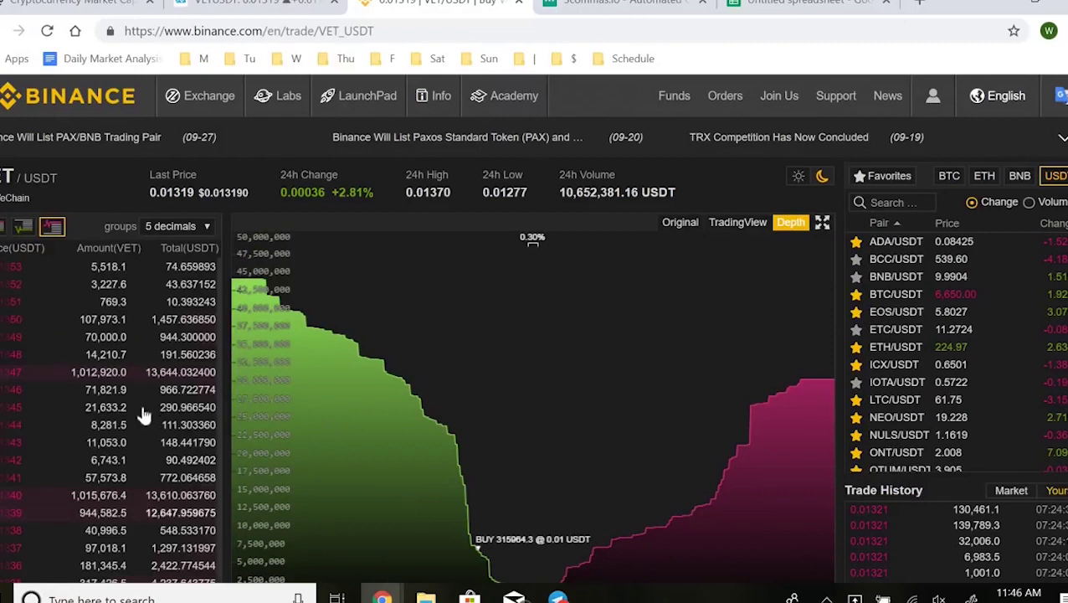
scroll(147, 409, "down", 4)
scroll(159, 418, "up", 2)
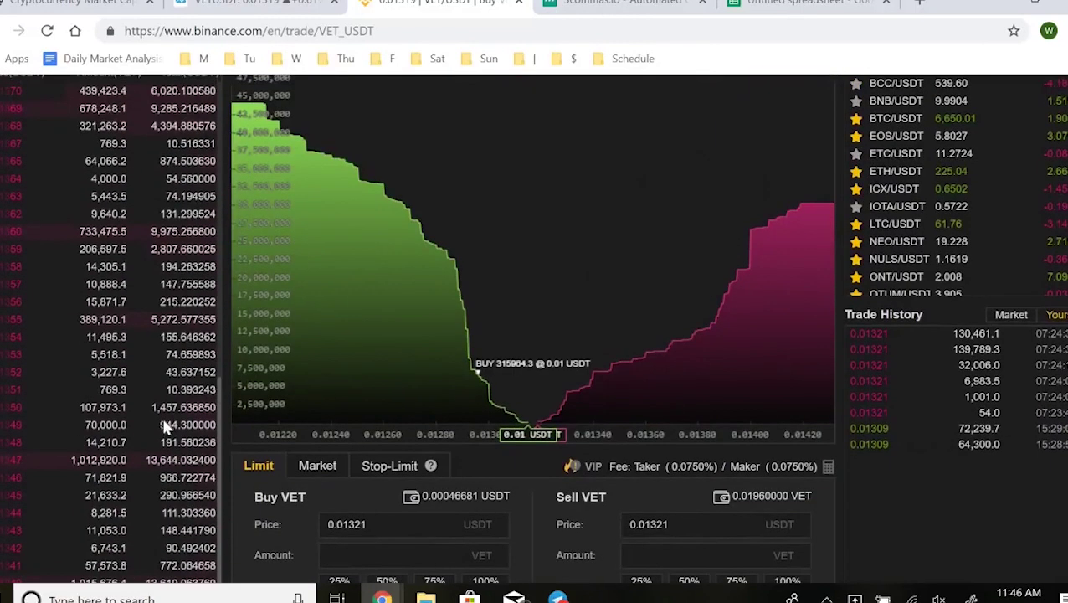
scroll(201, 115, "up", 2)
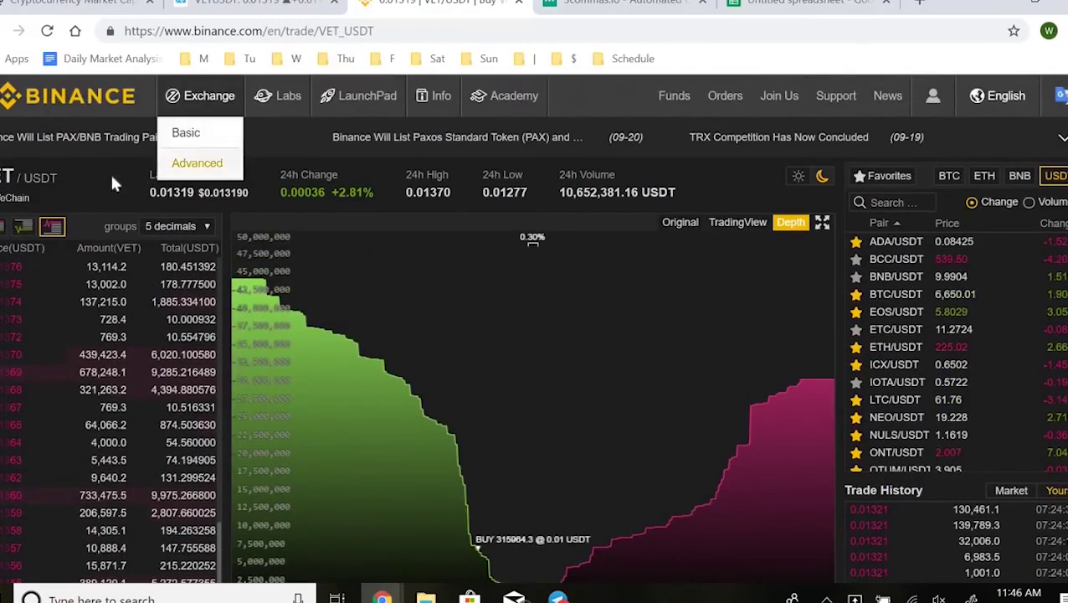